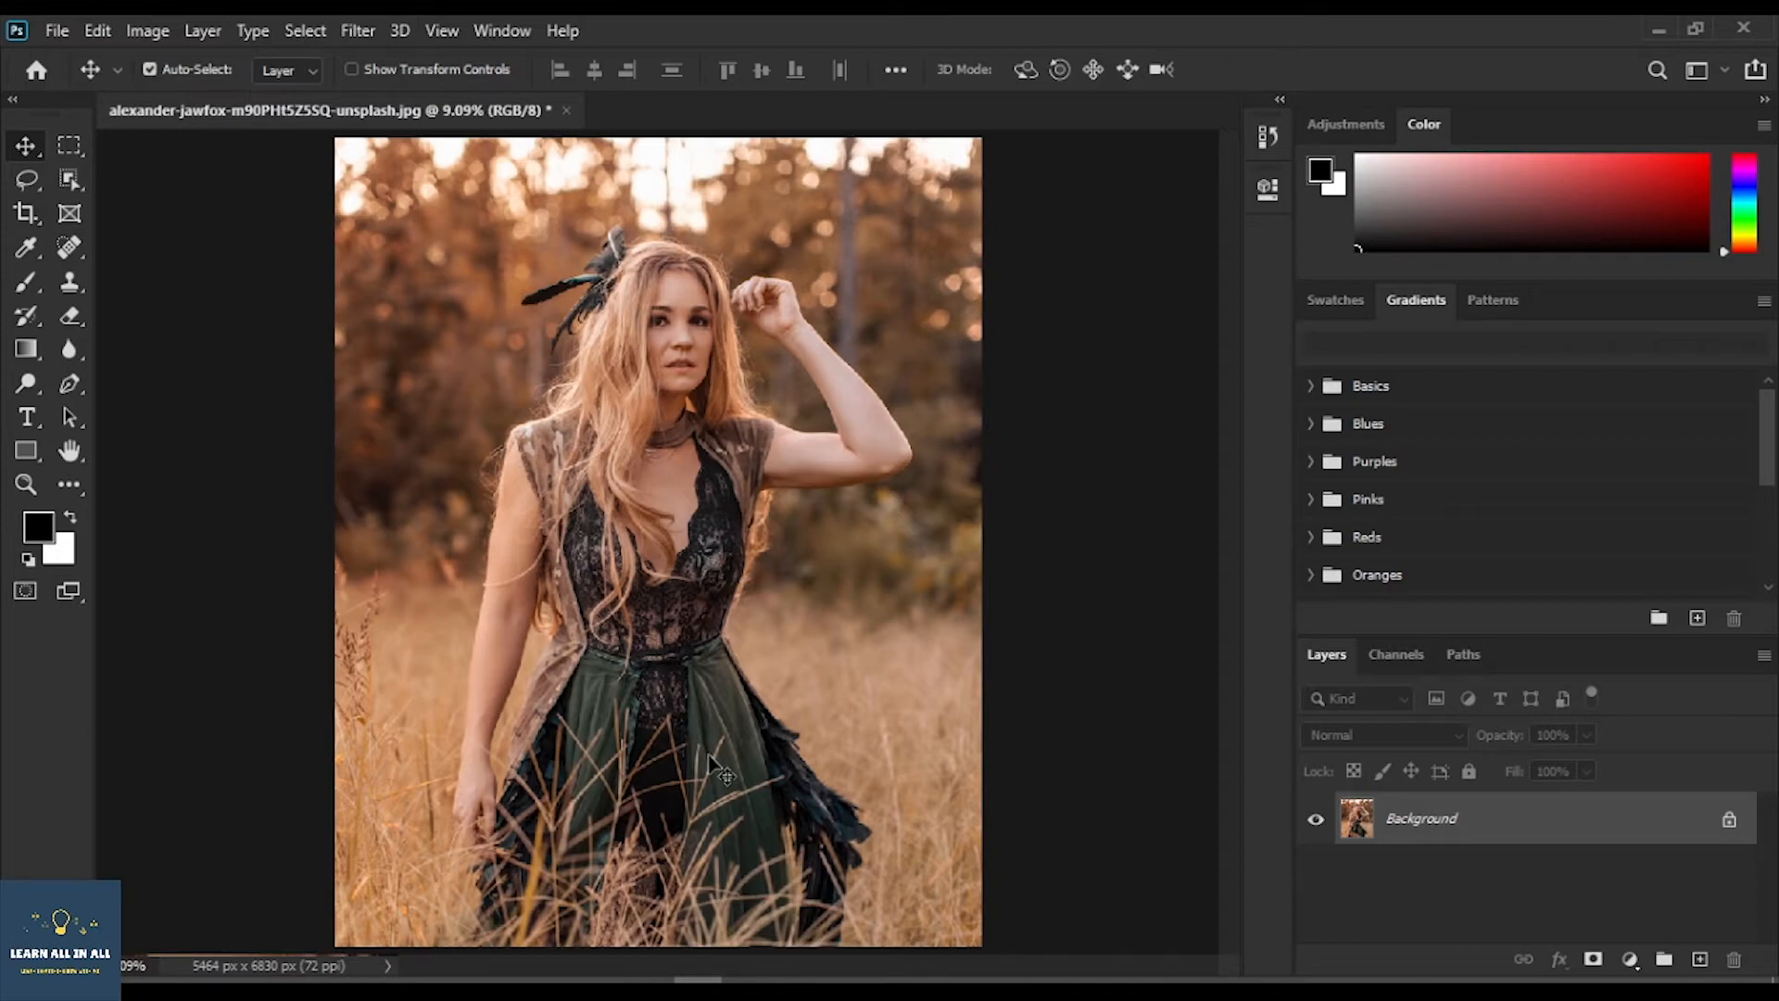
Duplicate the Background layer and convert the copy to a smart object
key("ctrl+j")
right_click(1437, 821)
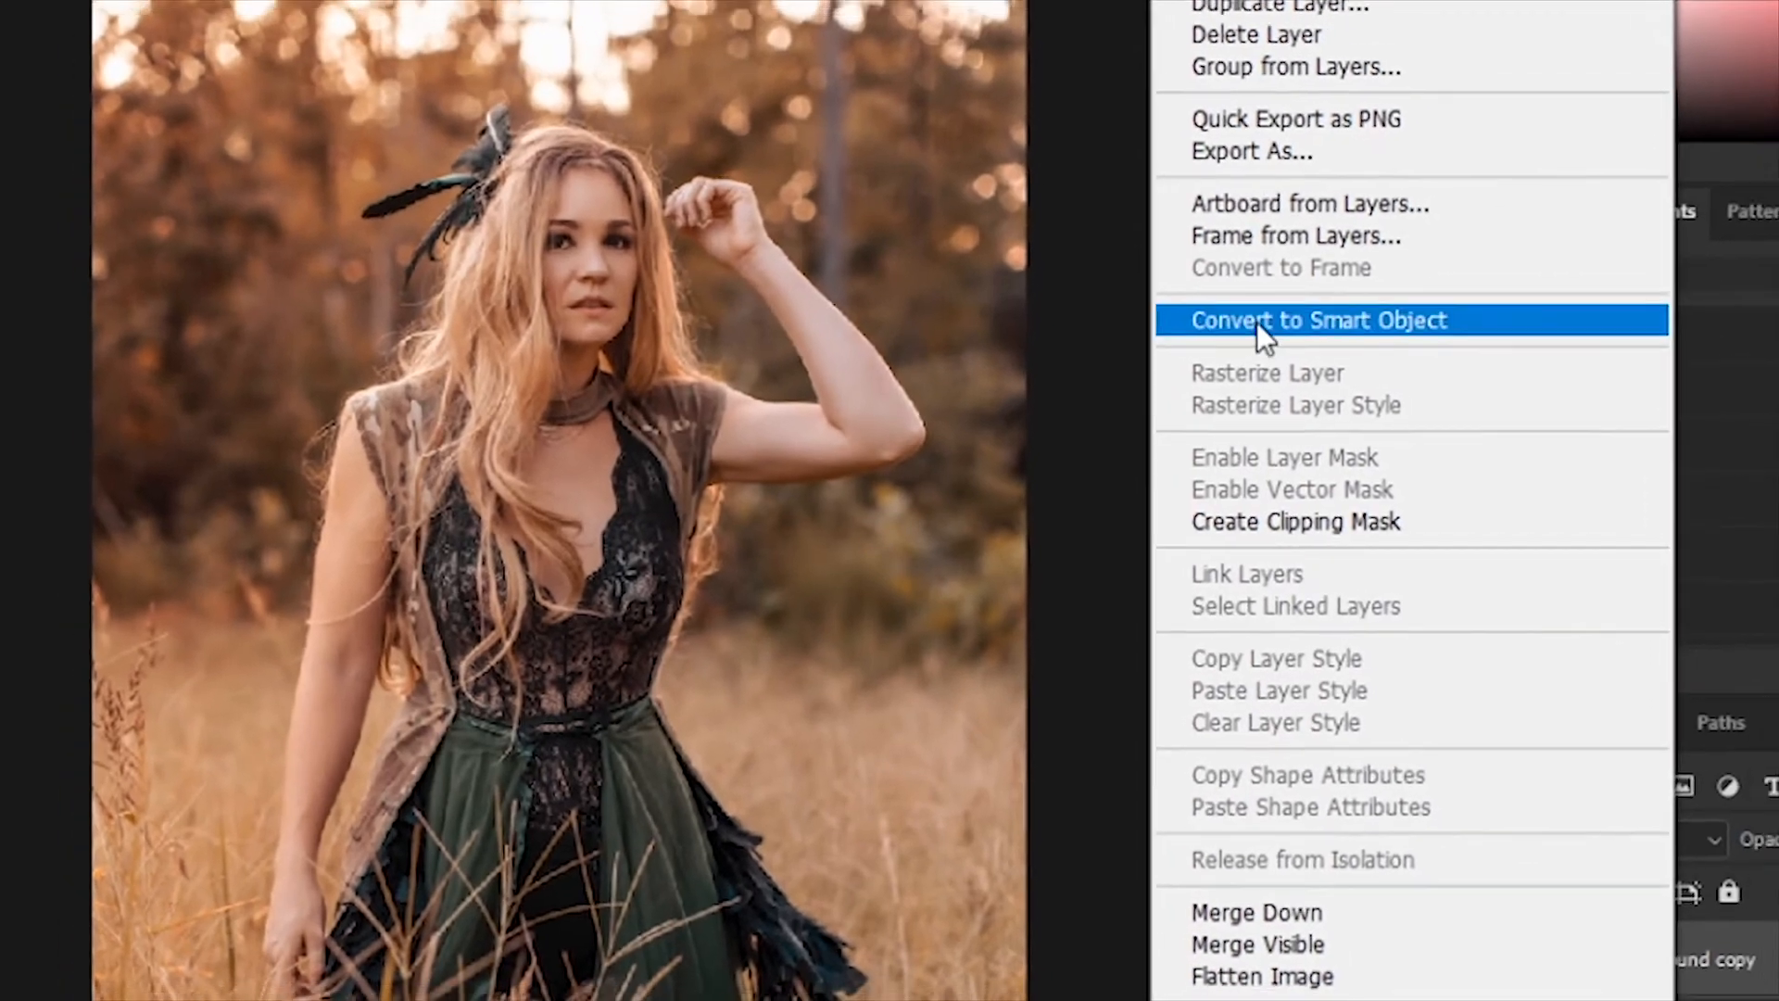
left_click(1244, 332)
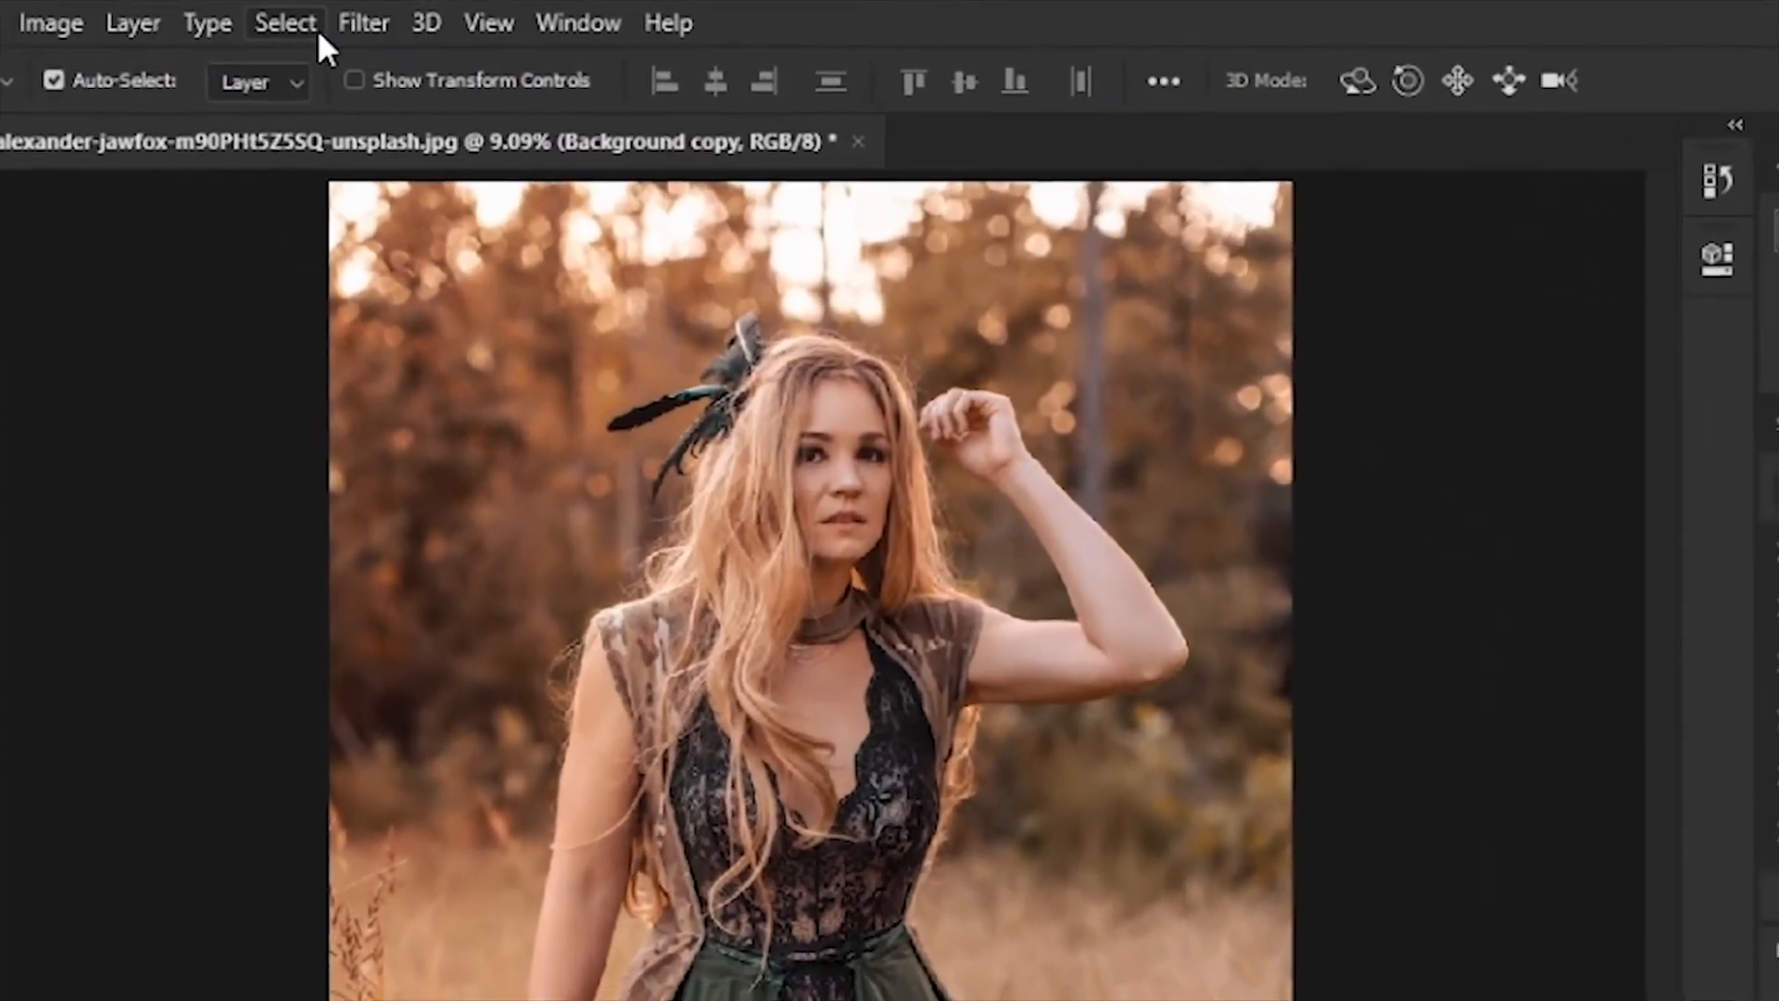
Open the Camera Raw filter on the layer copy and show the before and after previews side by side
left_click(341, 25)
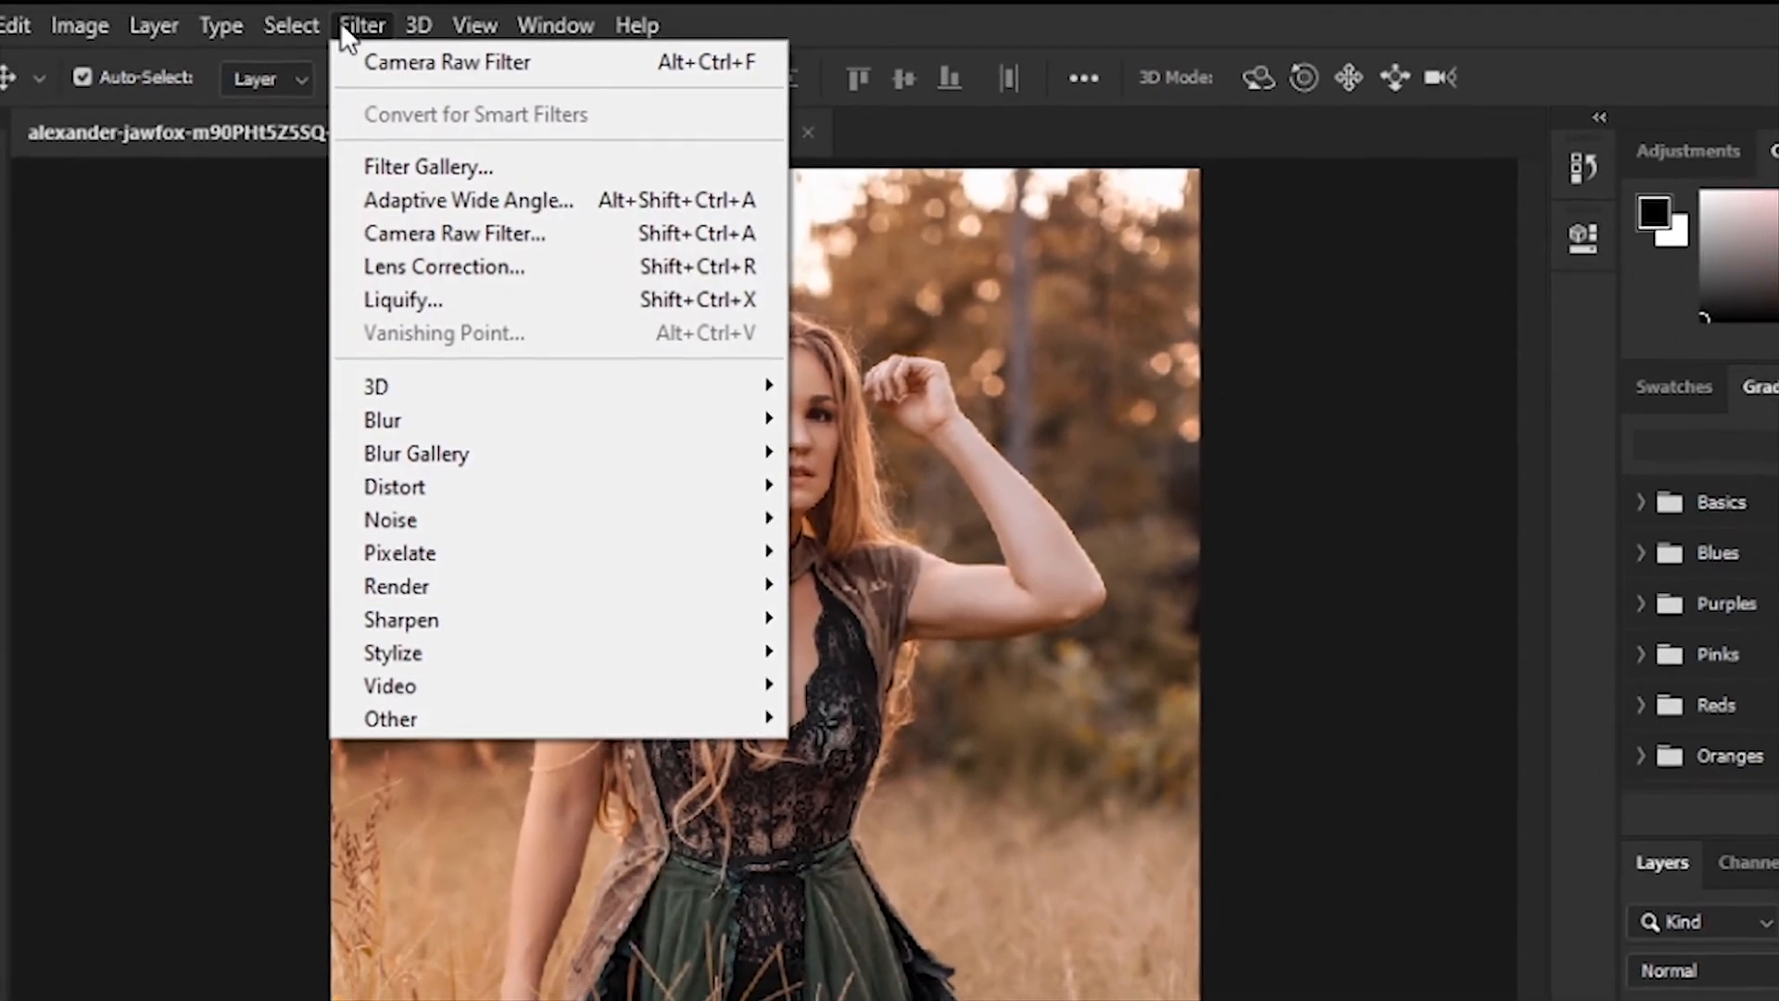
left_click(451, 228)
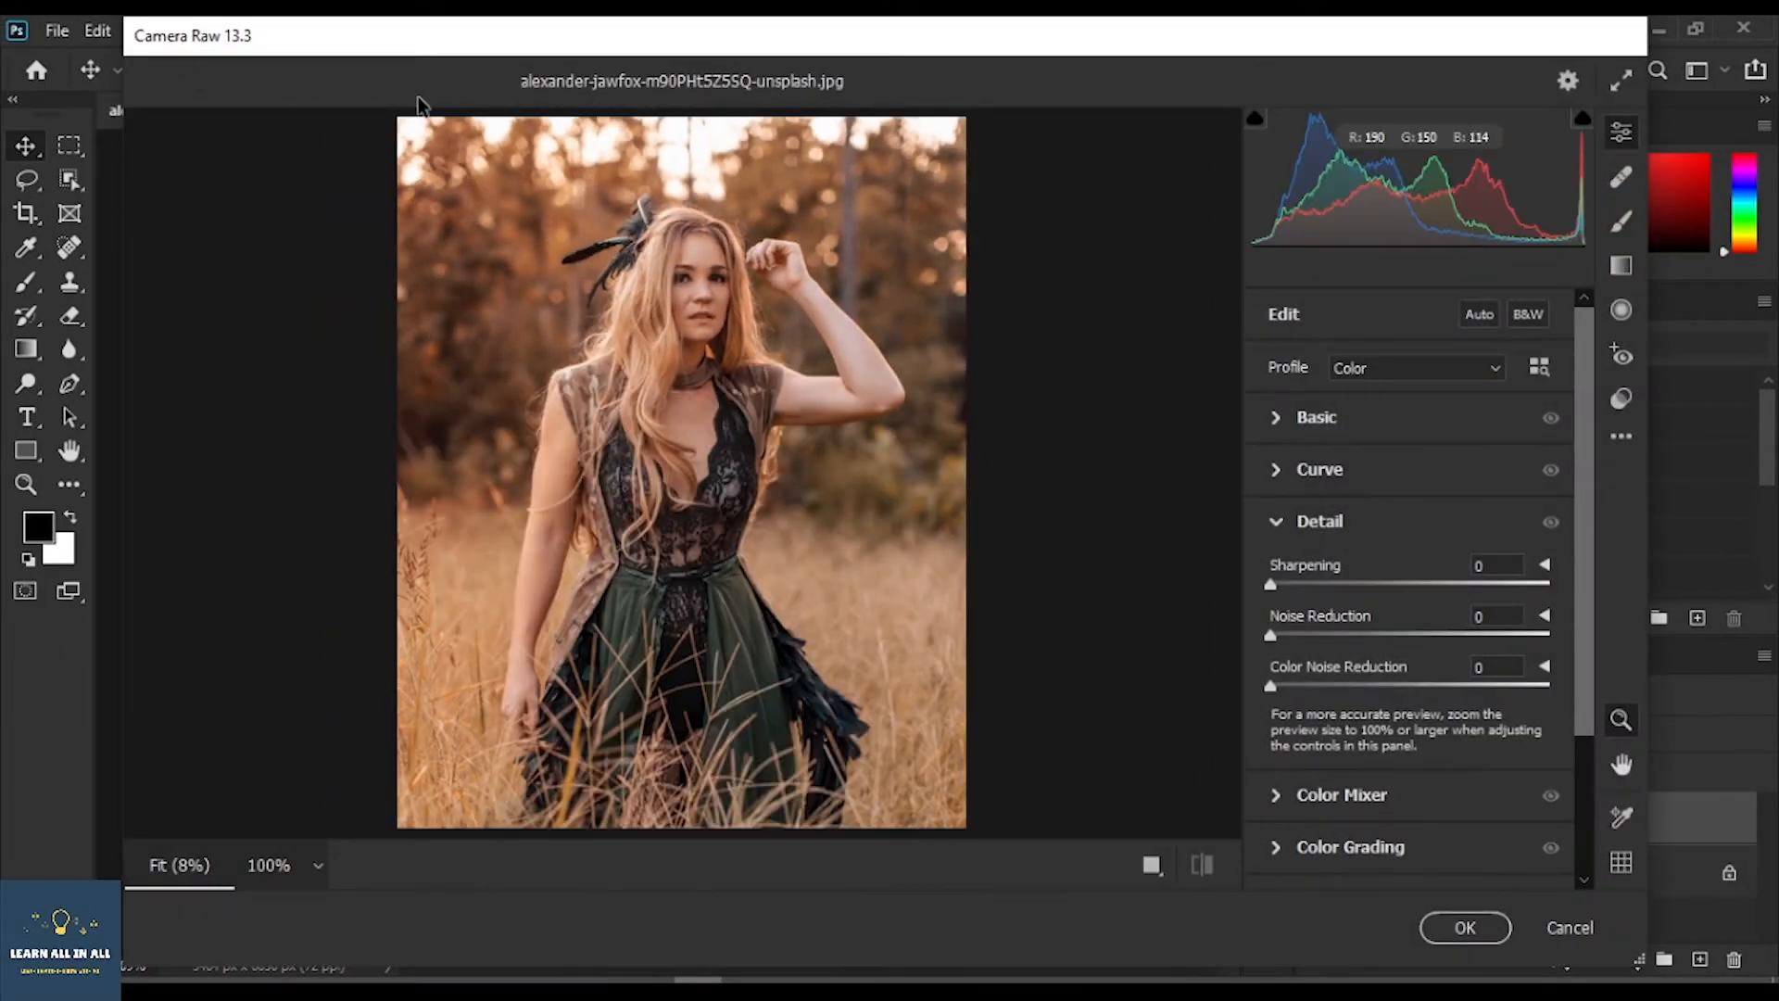
left_click(1152, 865)
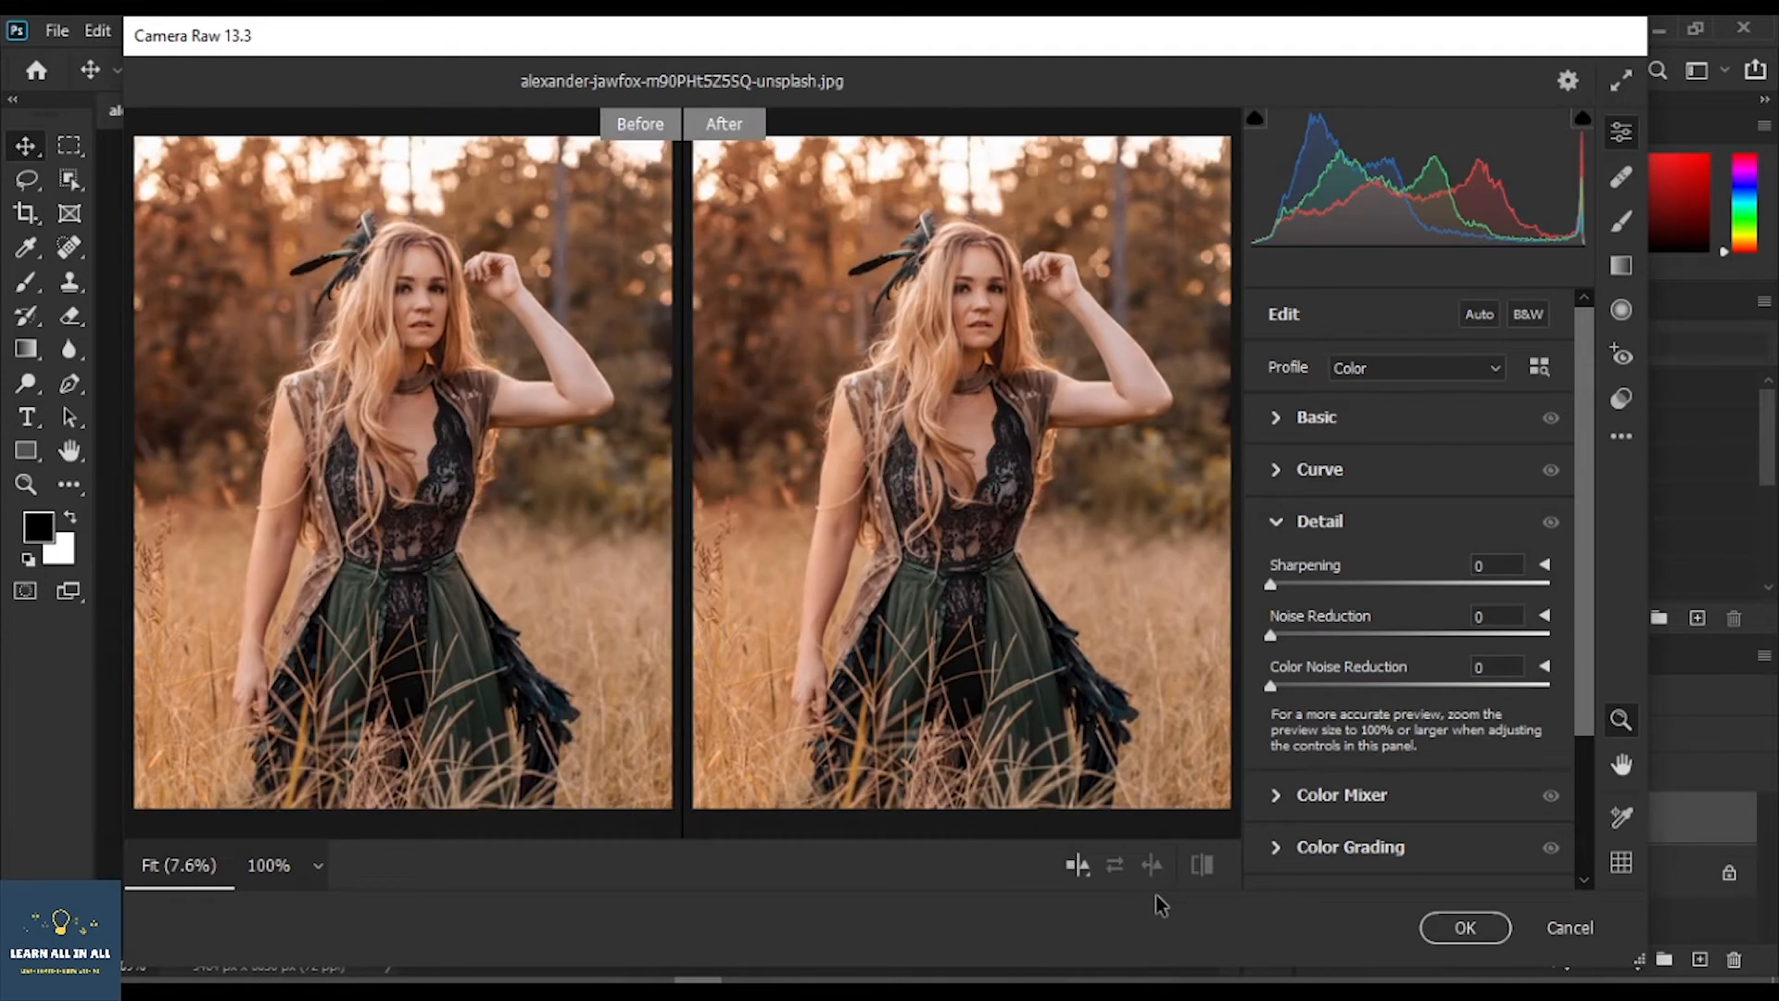
In the Basic adjustments, set Contrast to +42, Blacks to -30, Highlights to -23 and Shadows to -12
left_click(1275, 523)
left_click(1277, 419)
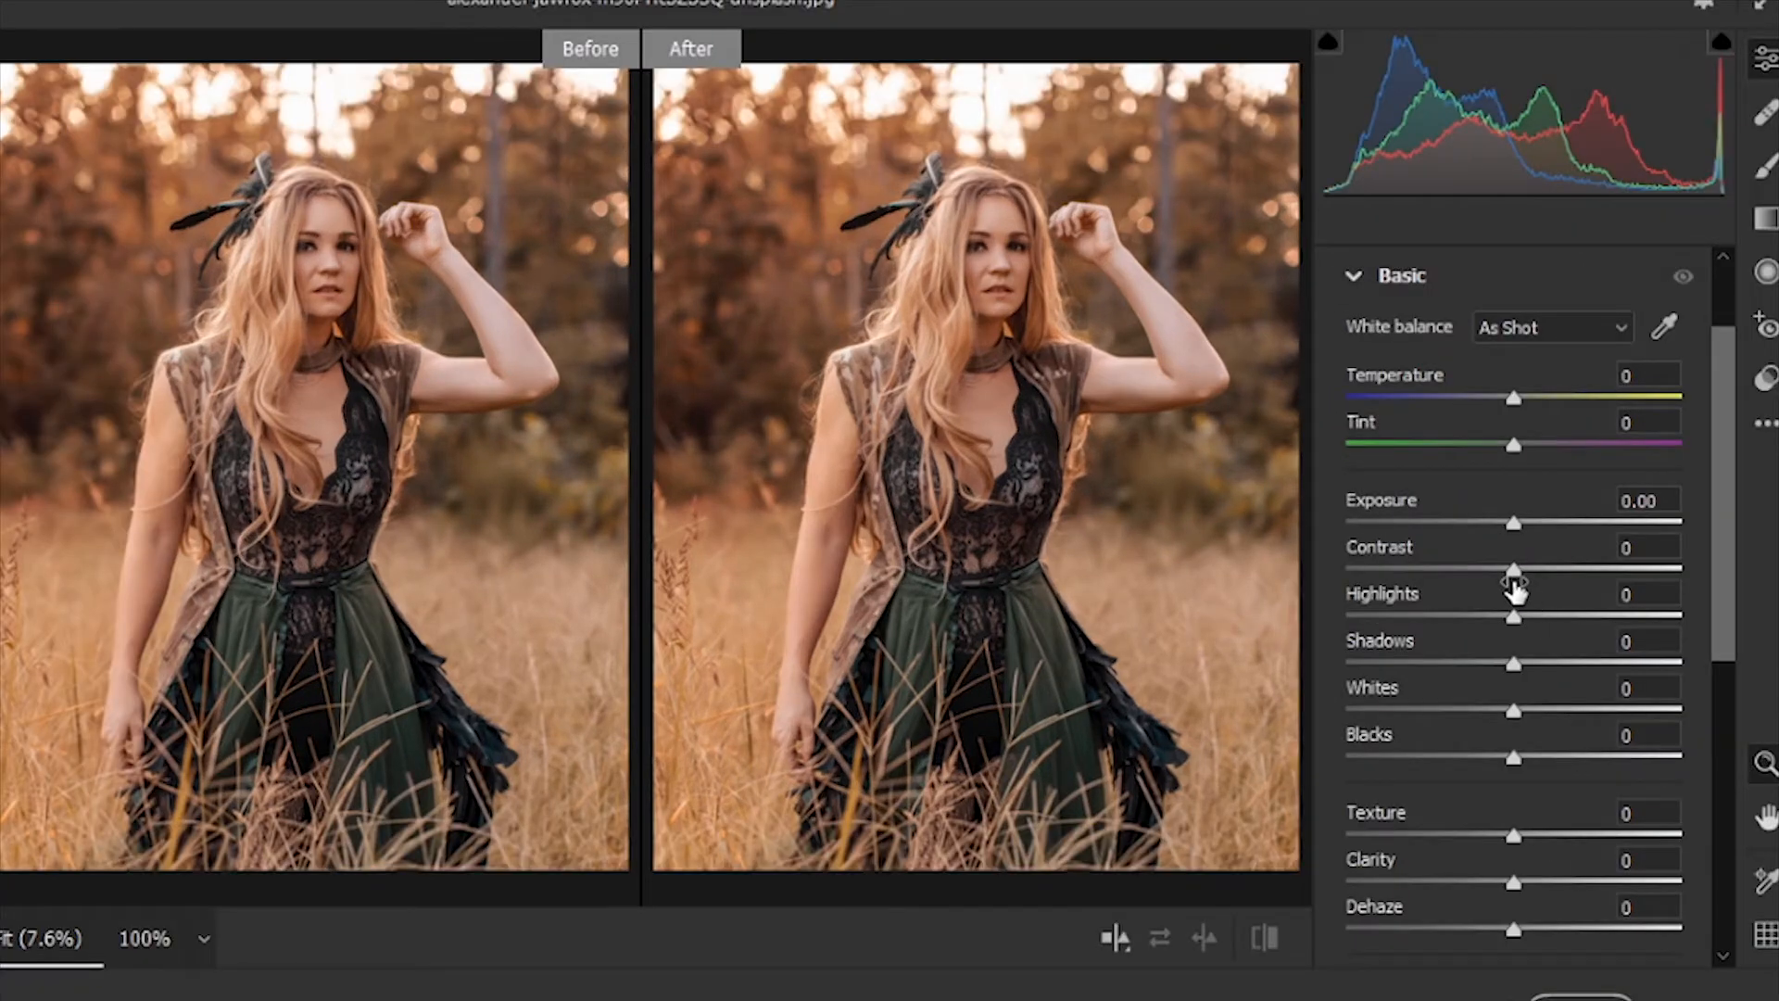
left_click_drag(1410, 558, 1435, 556)
left_click_drag(1541, 569, 1584, 572)
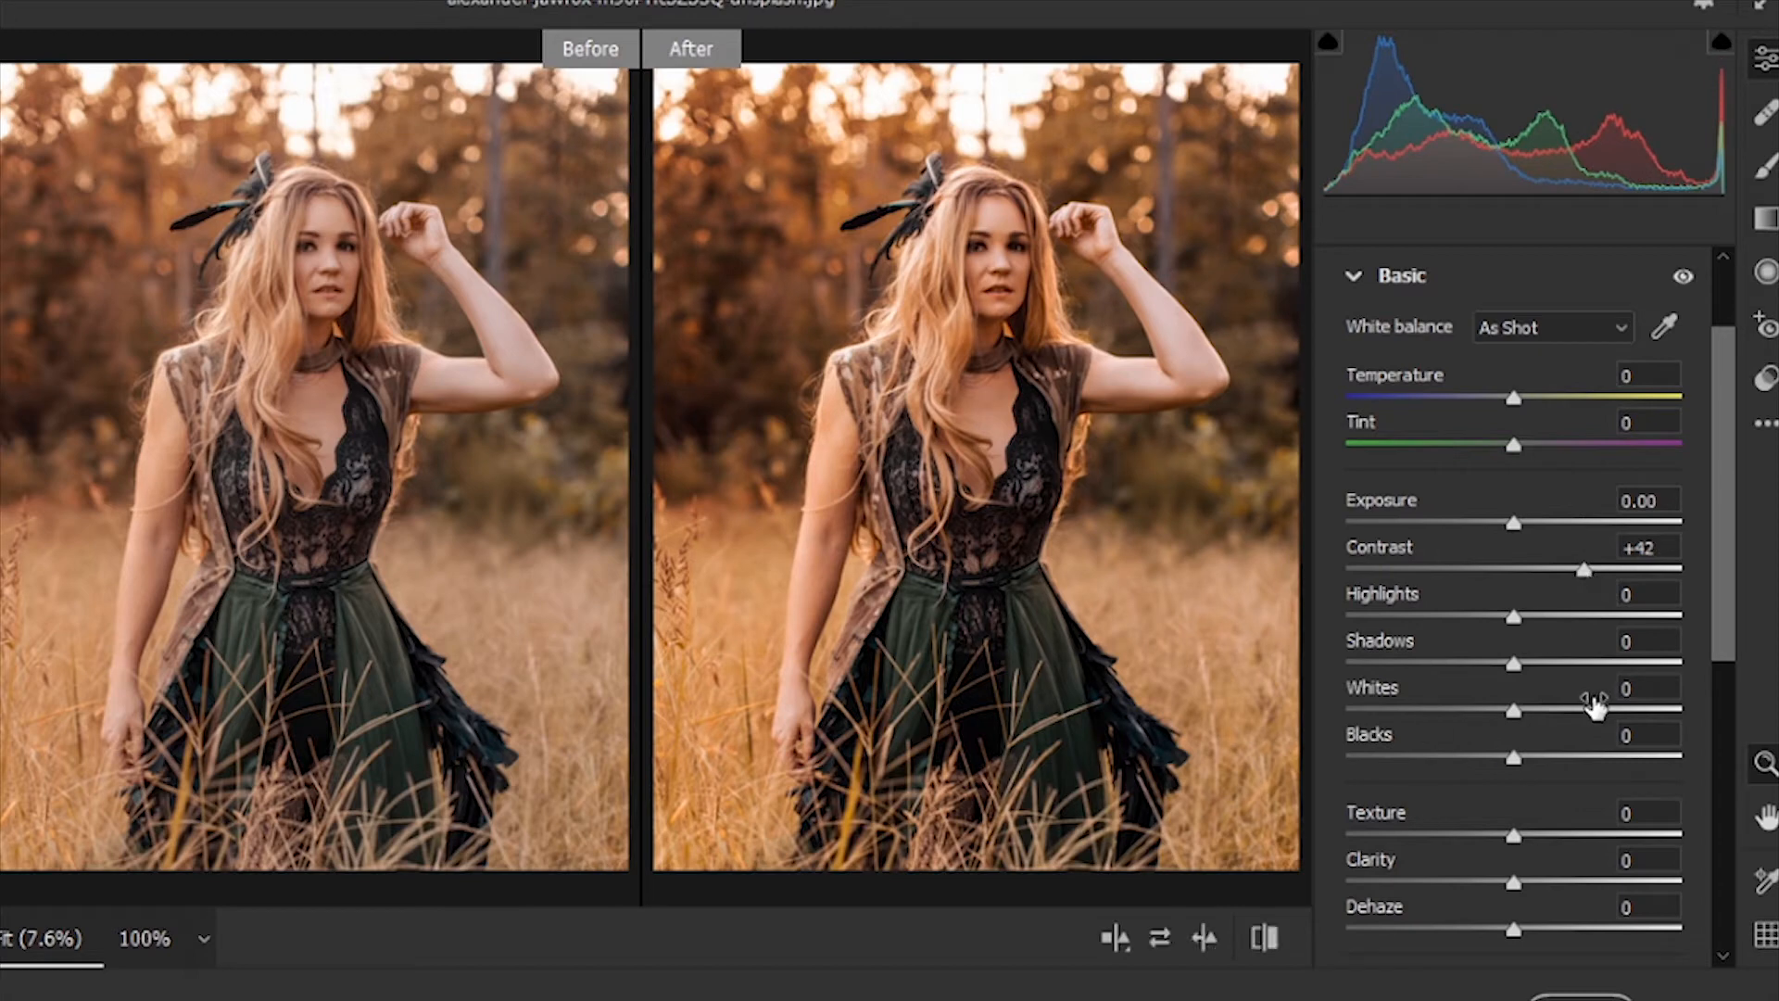
left_click_drag(1515, 765, 1464, 759)
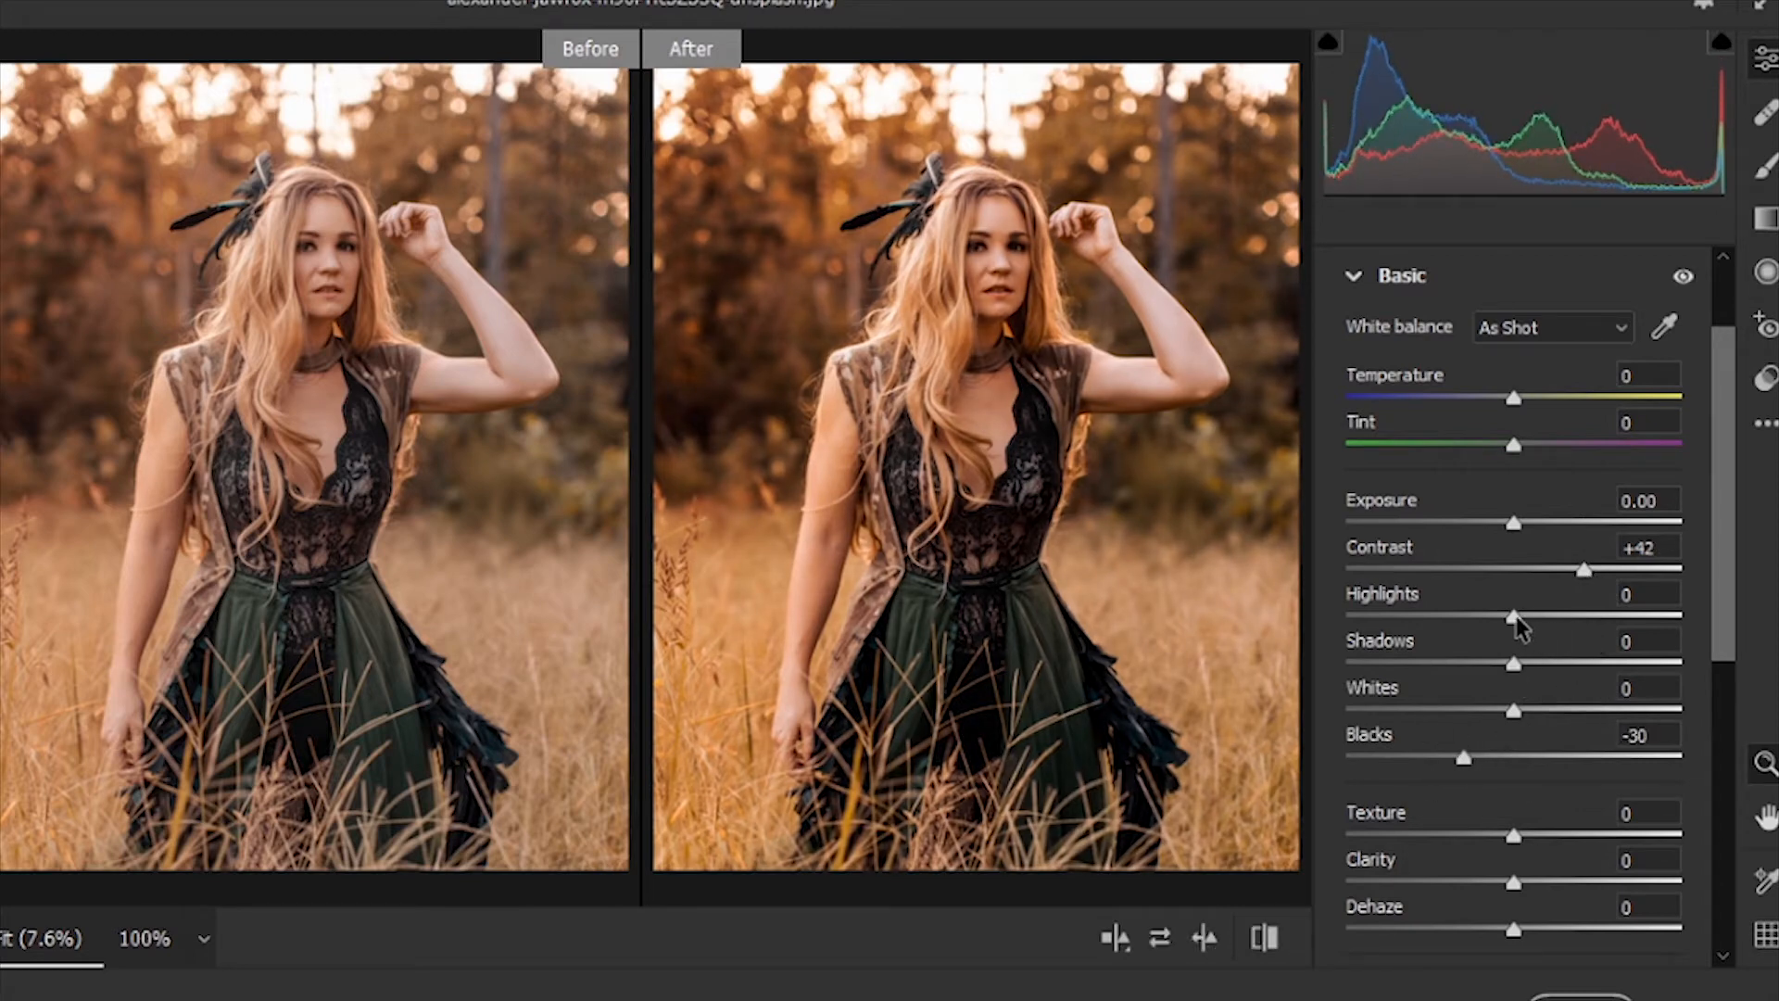
left_click_drag(1514, 618, 1494, 664)
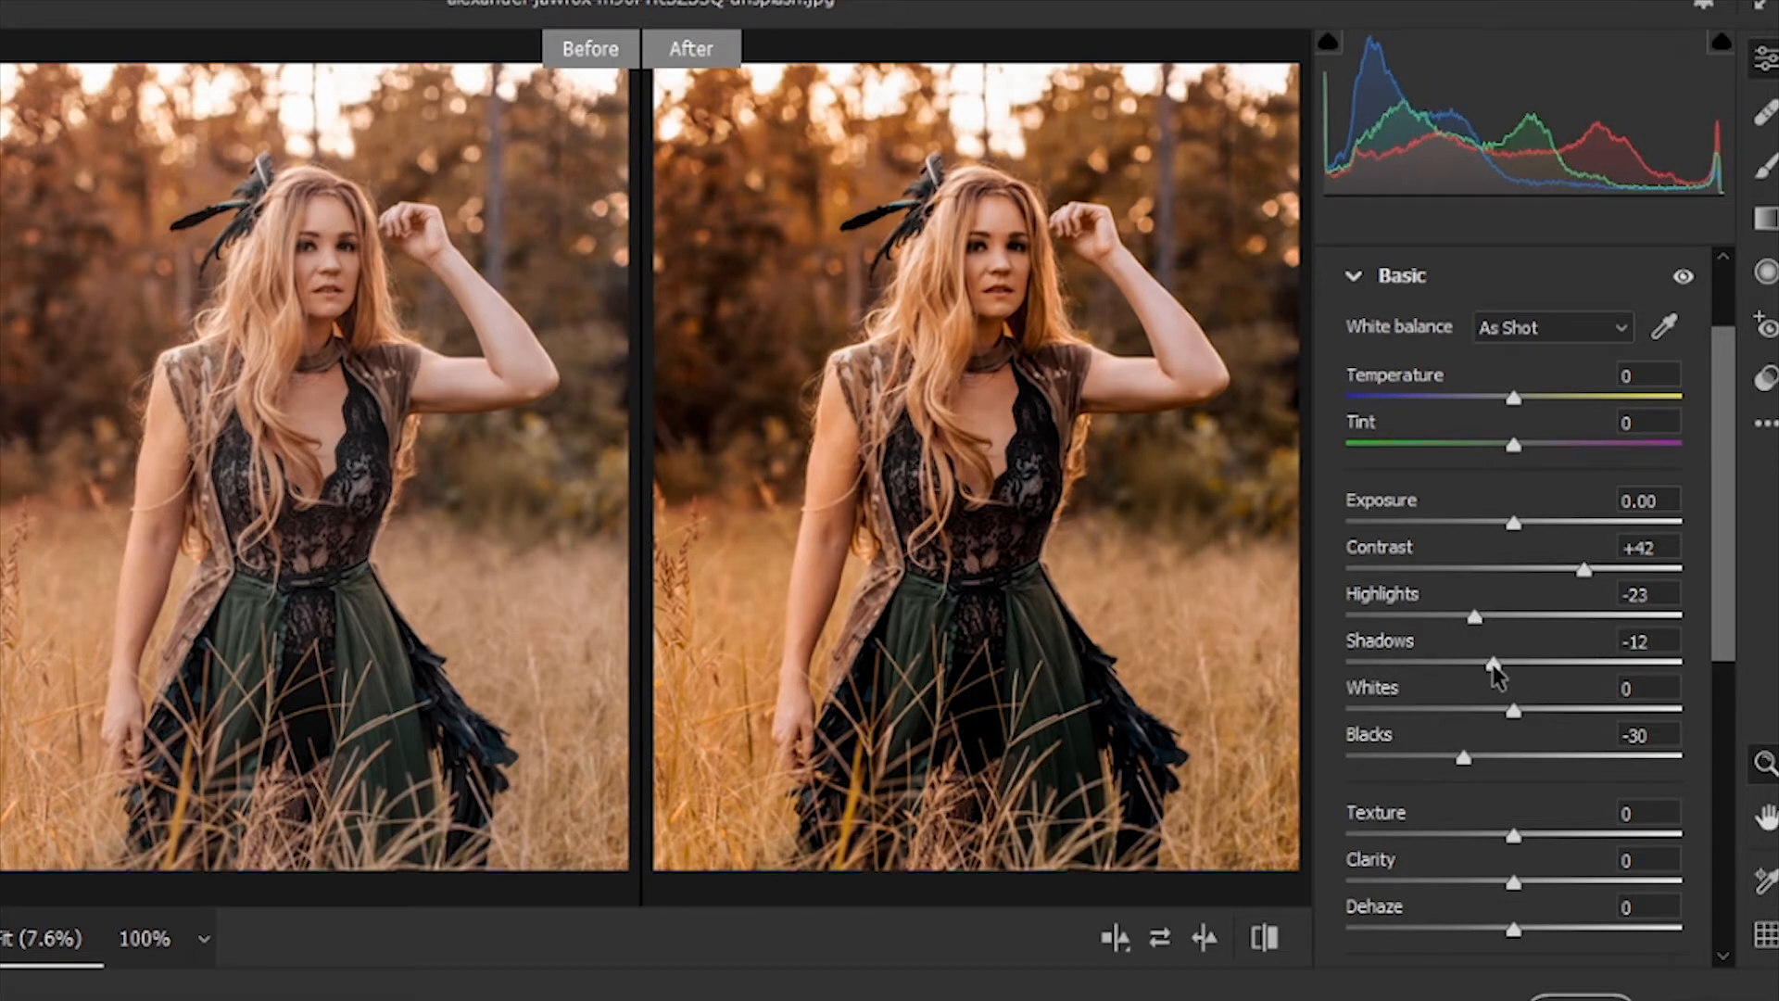
Set Texture to +8 and Dehaze to +12 in the Basic adjustments
scroll(1538, 695, "down", 3)
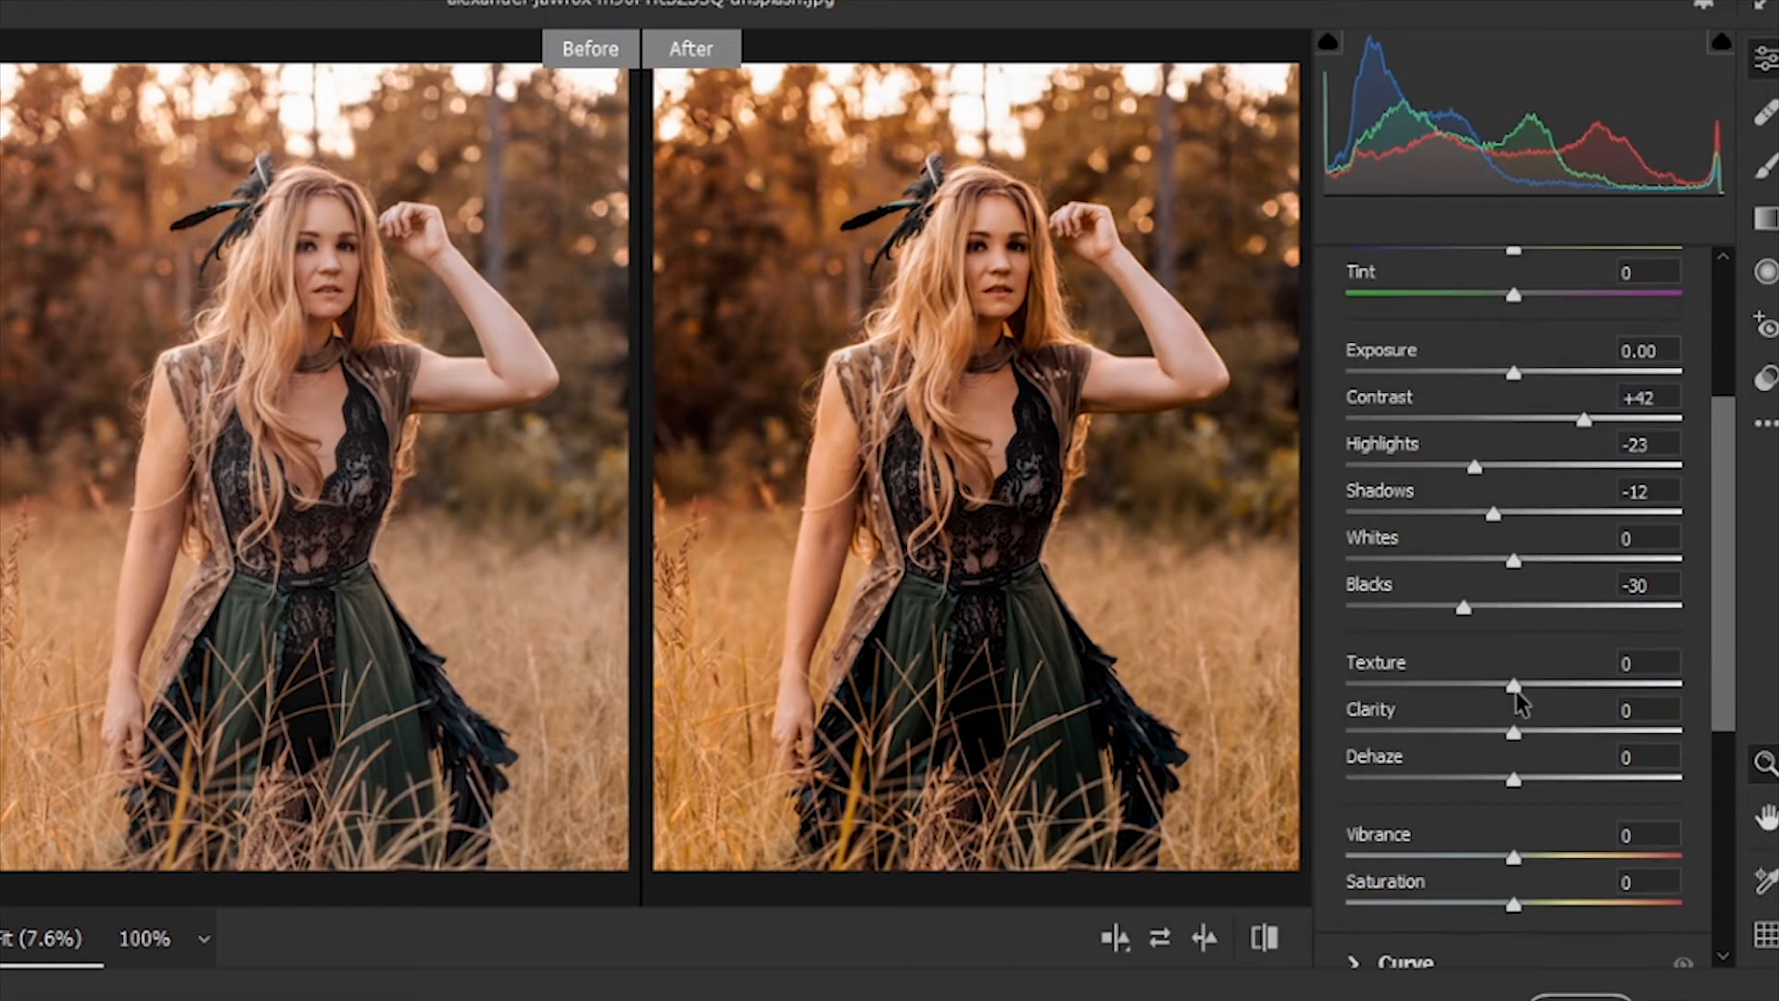
left_click_drag(1514, 688, 1527, 687)
left_click_drag(1516, 779, 1536, 777)
In the Detail adjustments, set Sharpening to 18, Noise Reduction to 13 and Color Noise Reduction to 20
scroll(1557, 825, "down", 2)
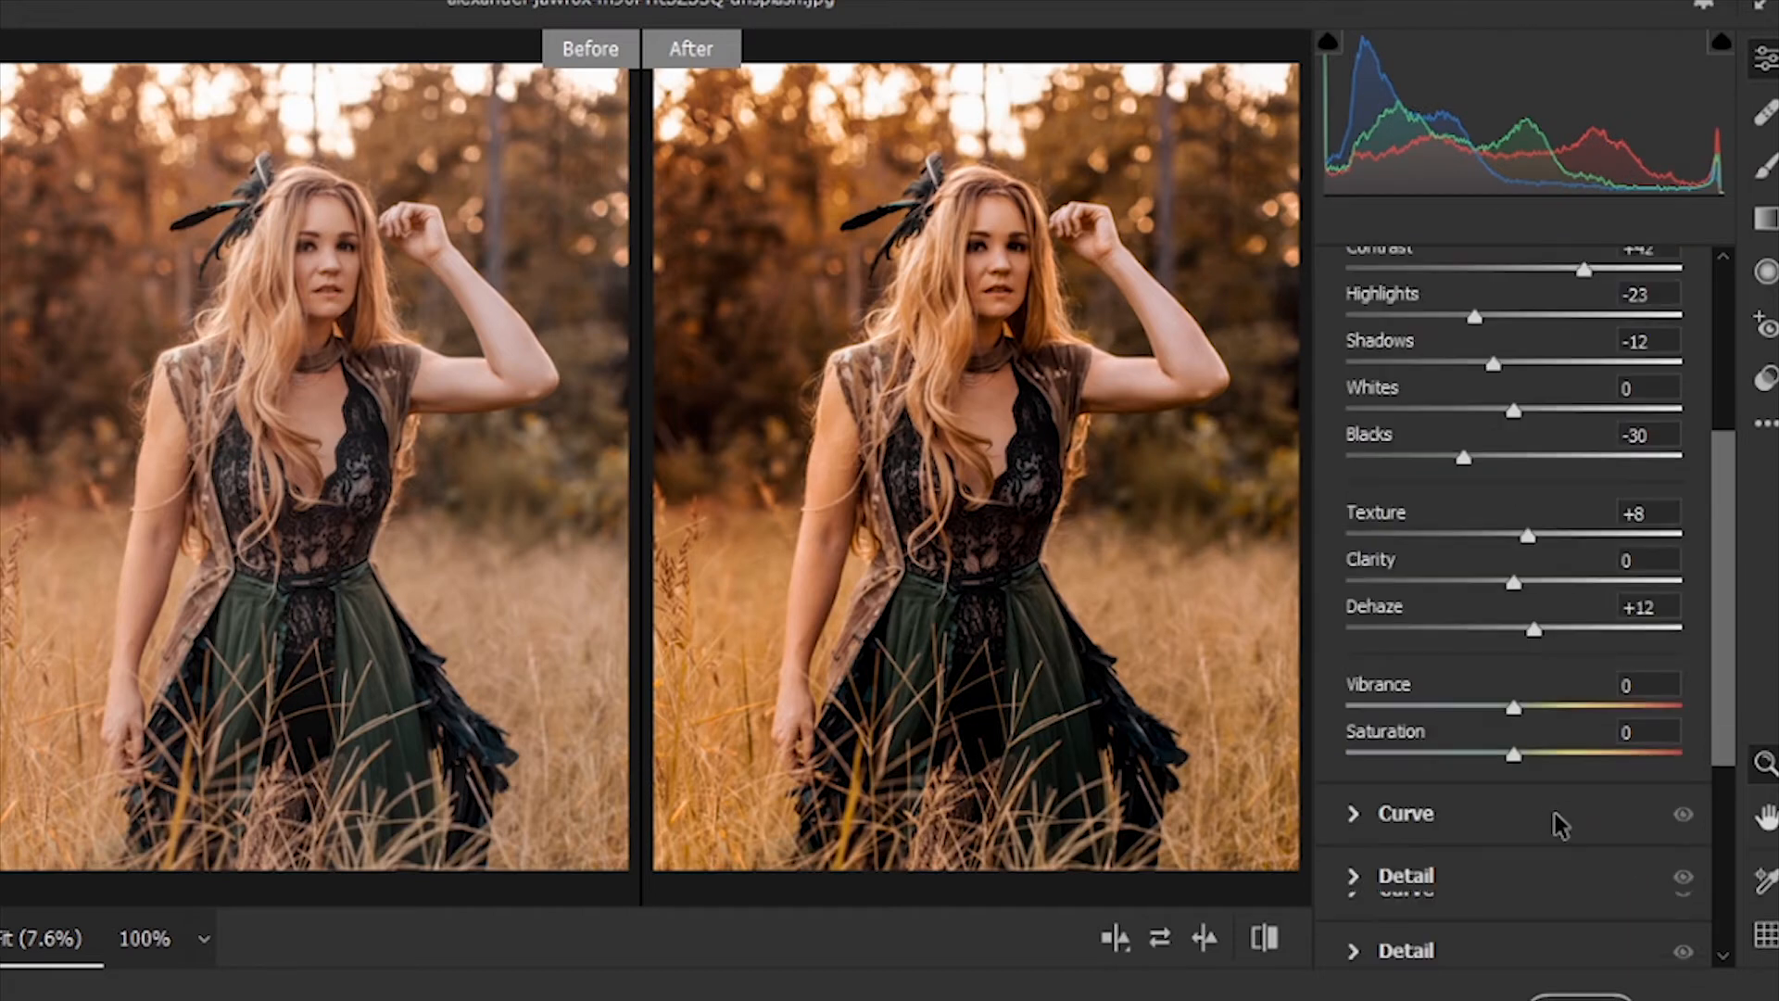
scroll(1557, 823, "down", 3)
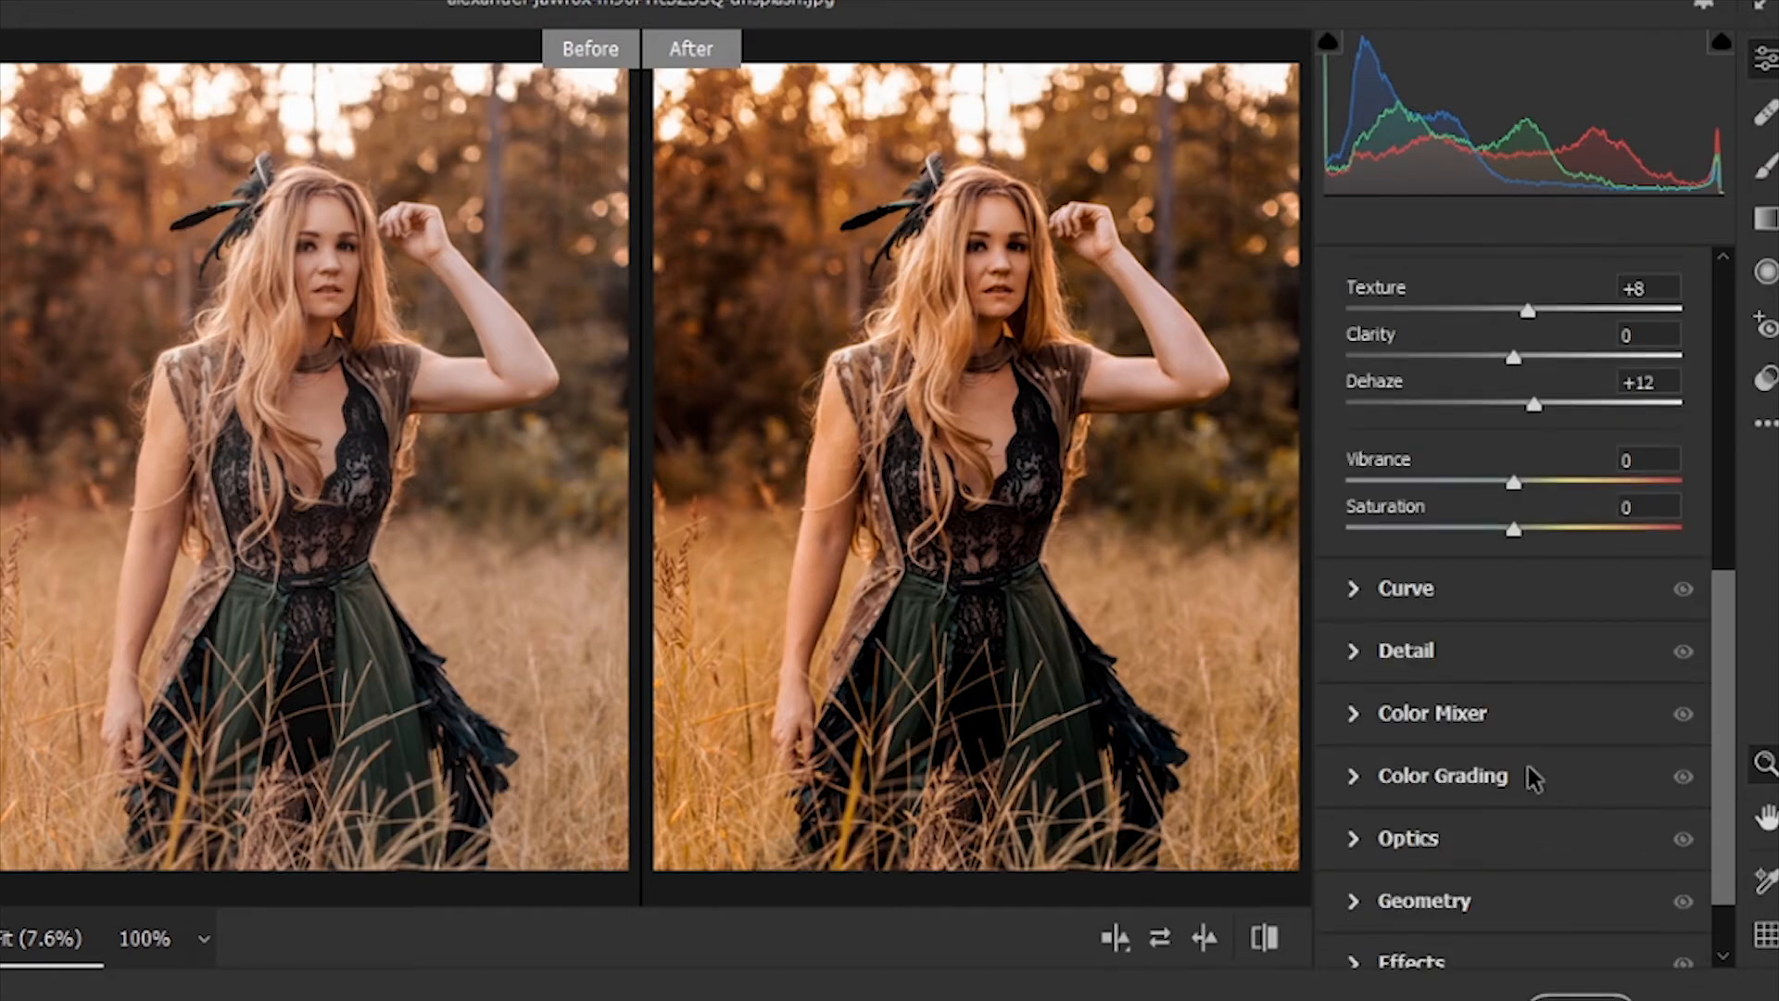
left_click(1364, 654)
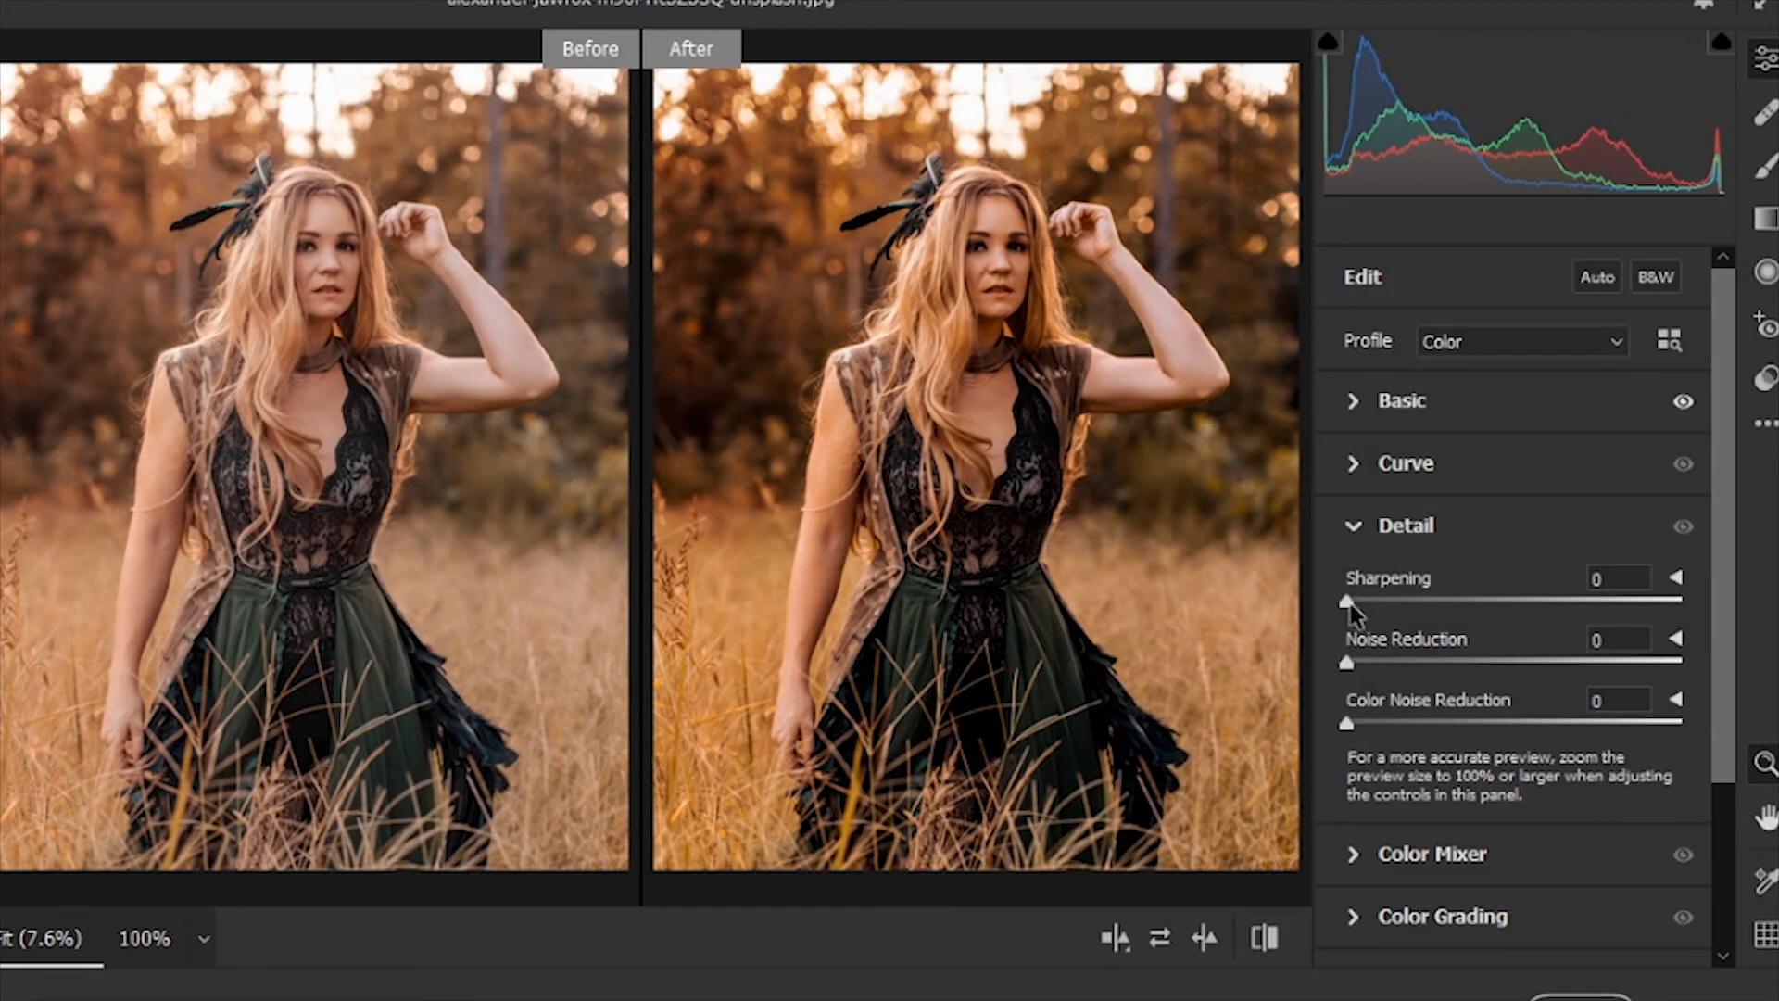
left_click_drag(1349, 603, 1384, 604)
left_click_drag(1346, 663, 1391, 666)
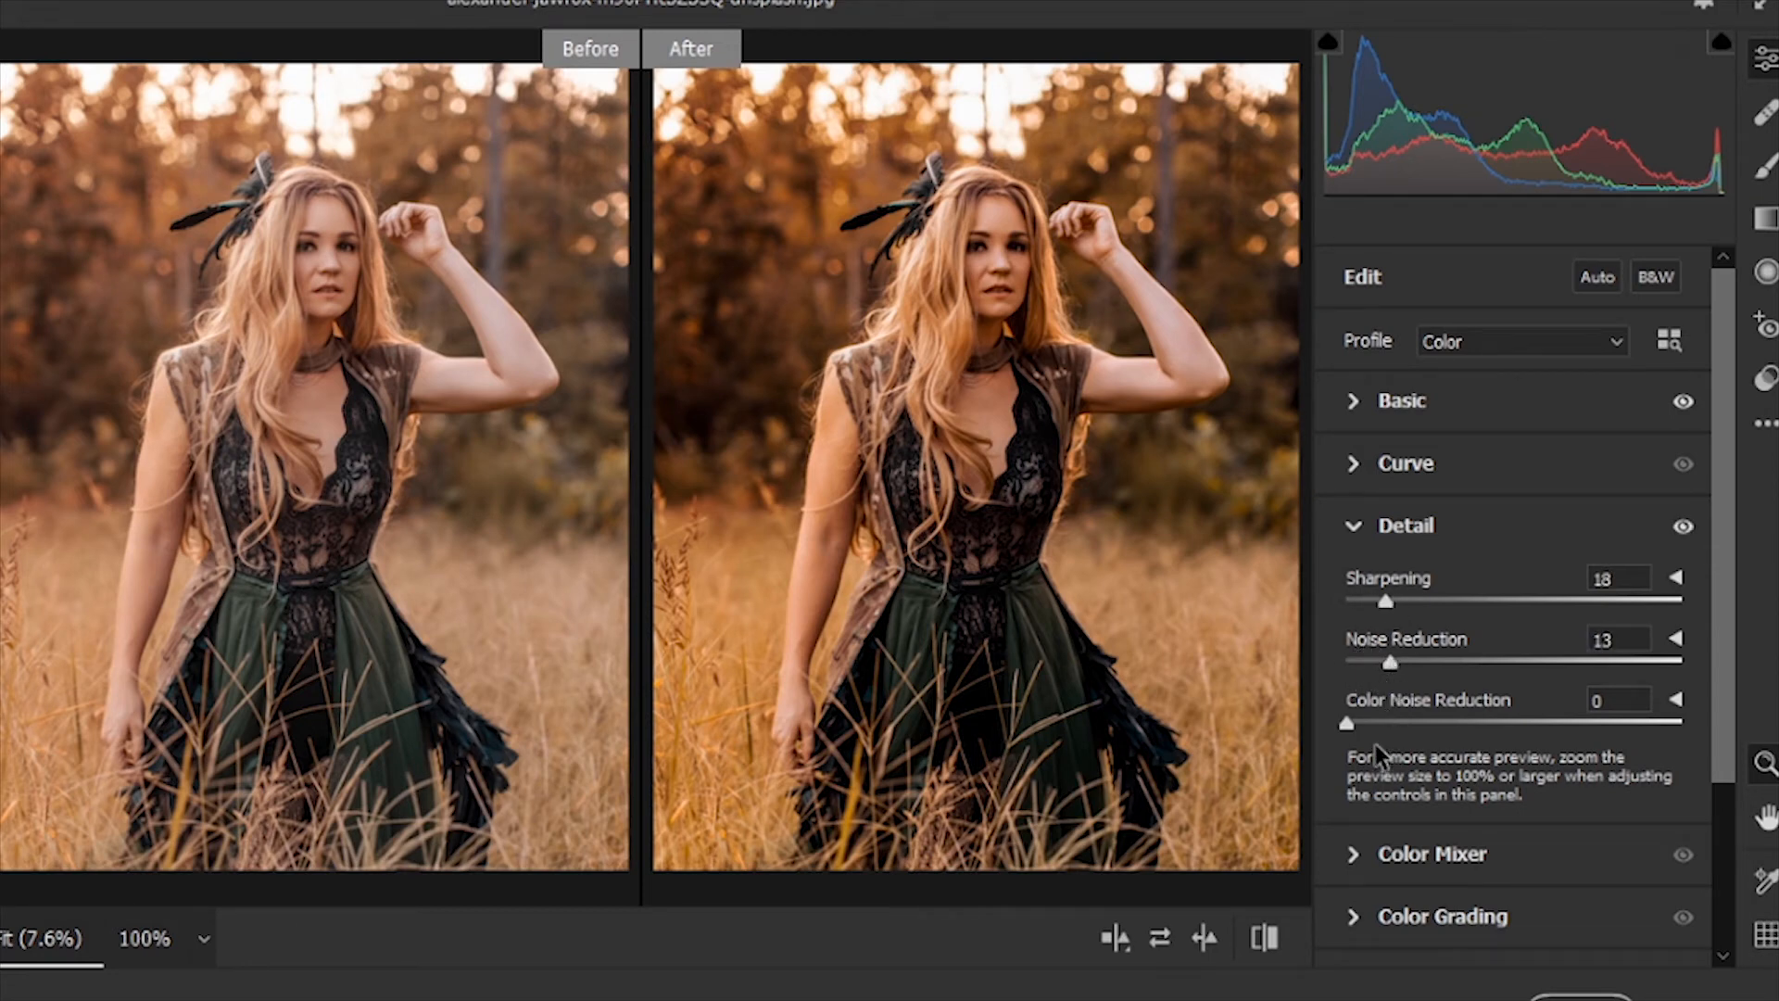
left_click_drag(1348, 723, 1415, 732)
scroll(1393, 858, "down", 2)
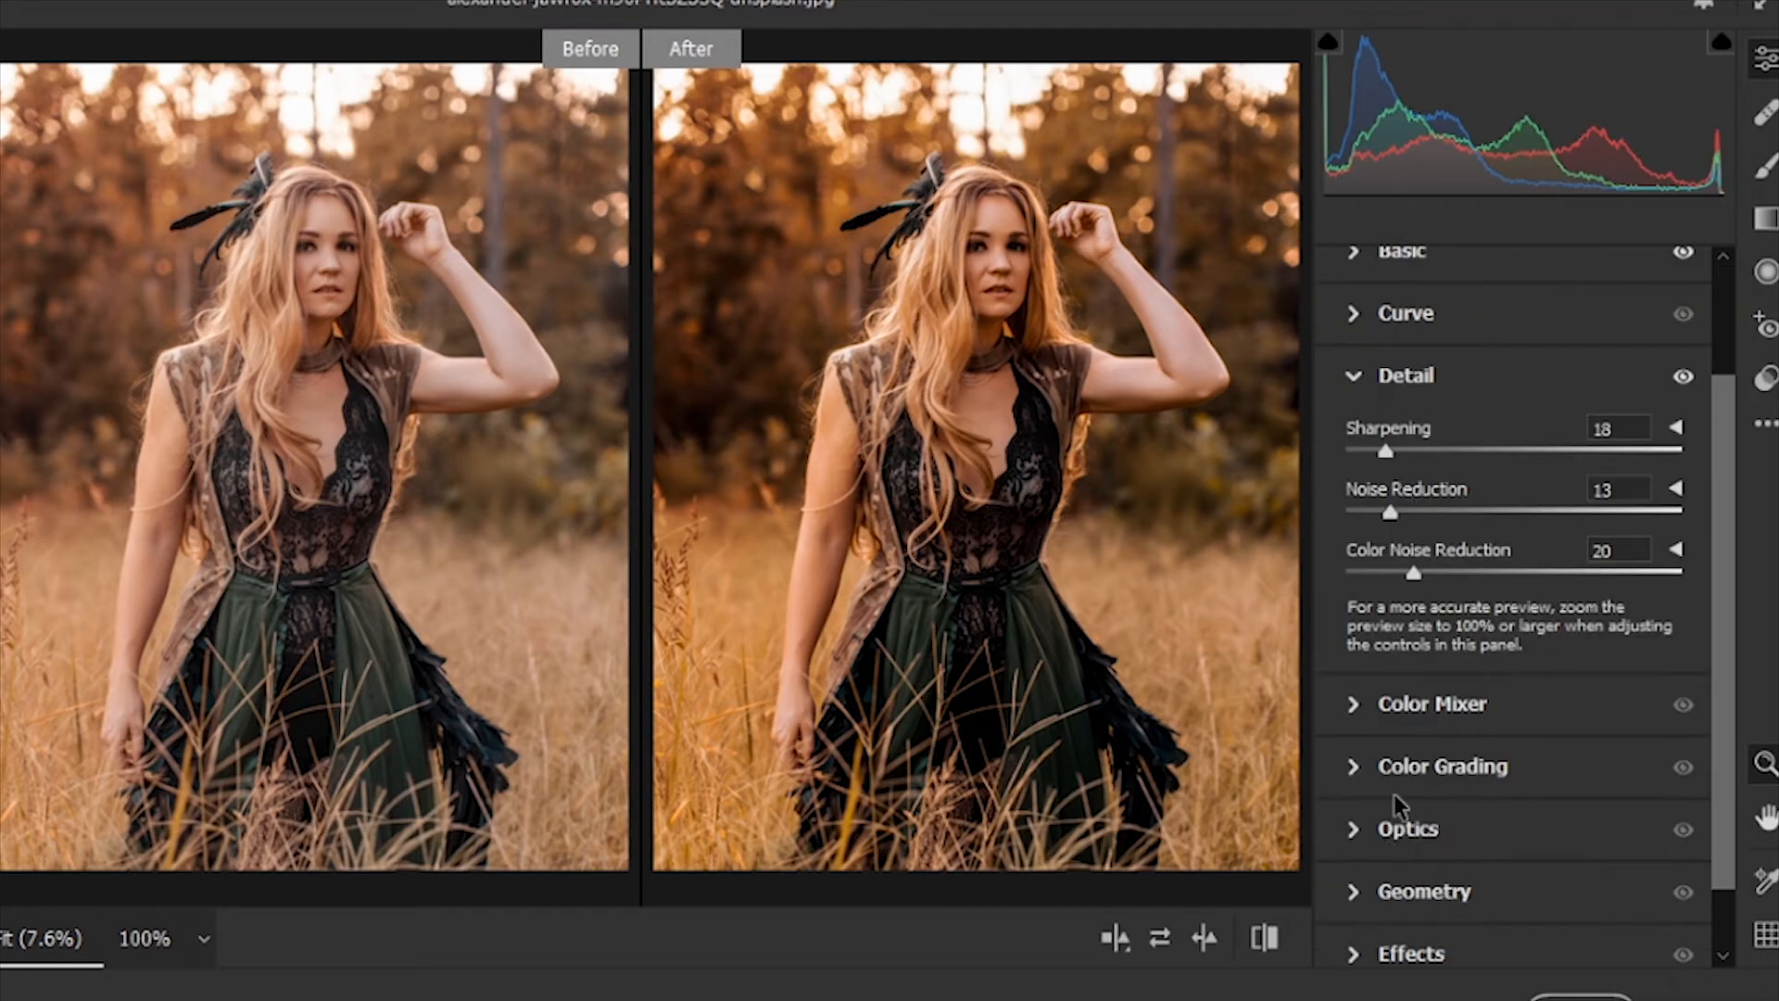
left_click(1354, 378)
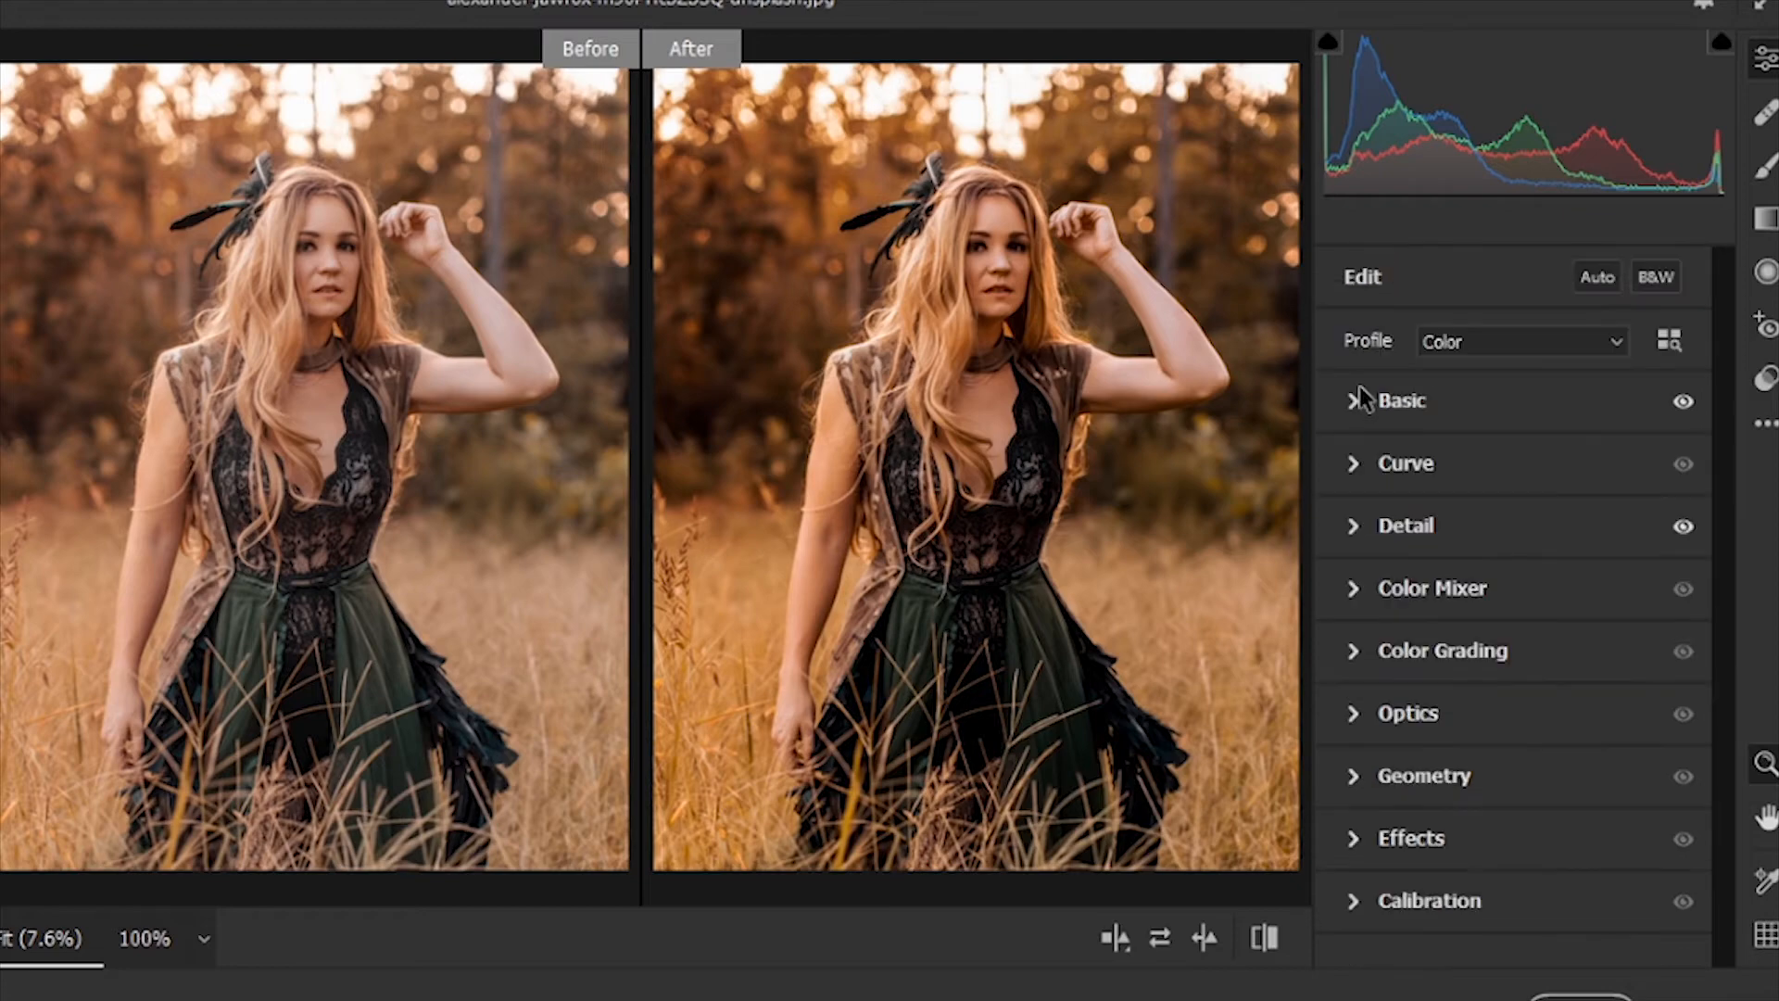
Turn the Basic and Detail adjustments off and on in turn to compare their effect on the photo
left_click(1683, 401)
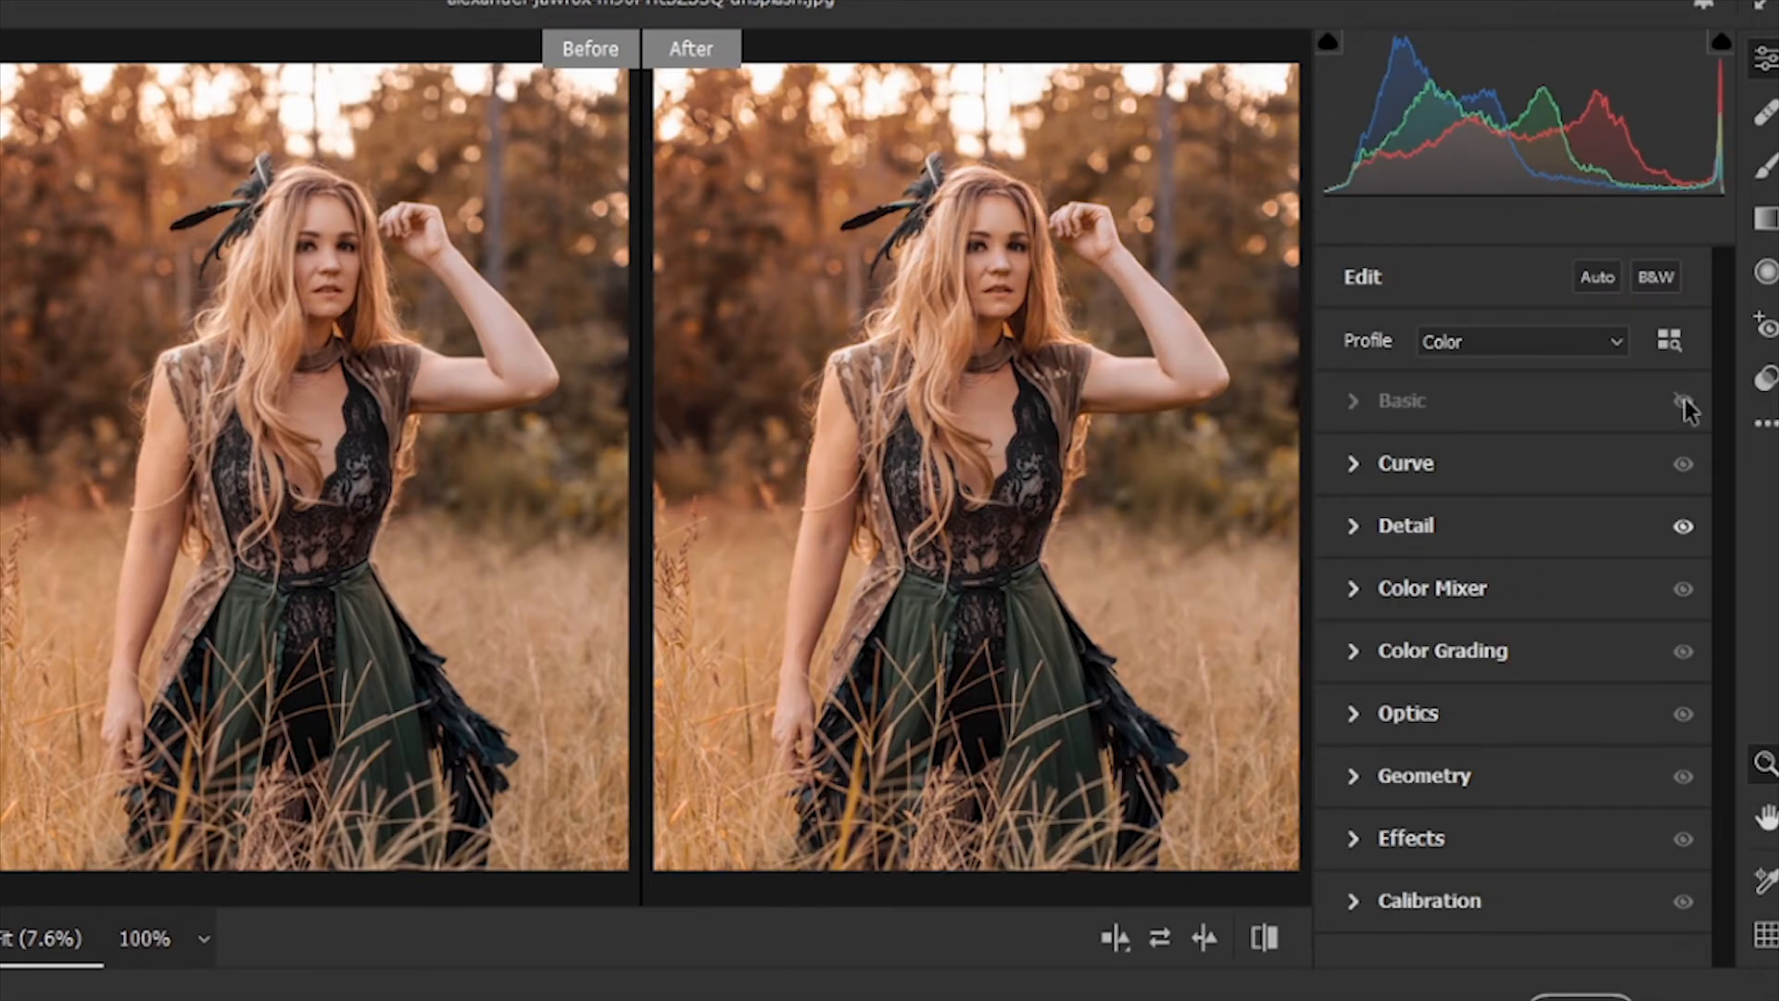
left_click(1684, 401)
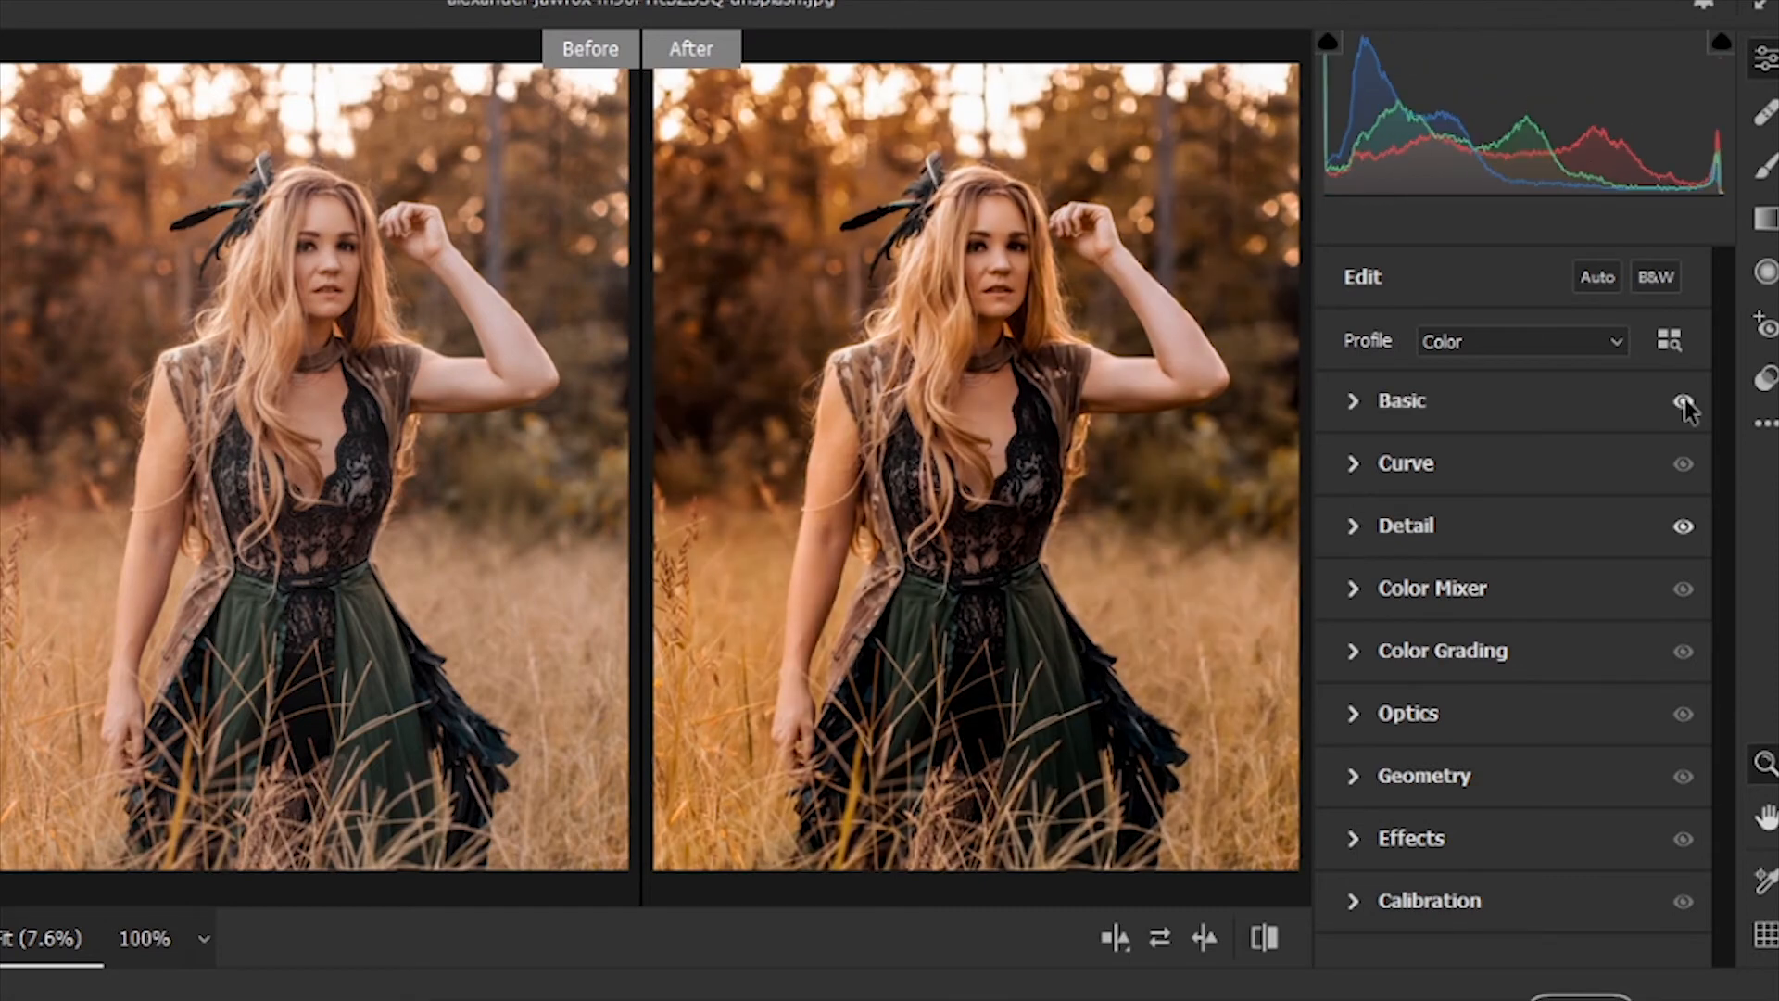
left_click(1682, 526)
left_click(1681, 531)
In Color Grading, tint the midtones red with hue 0 and saturation 11, and set luminance to -28 for shadows and -22 for highlights
left_click(1353, 656)
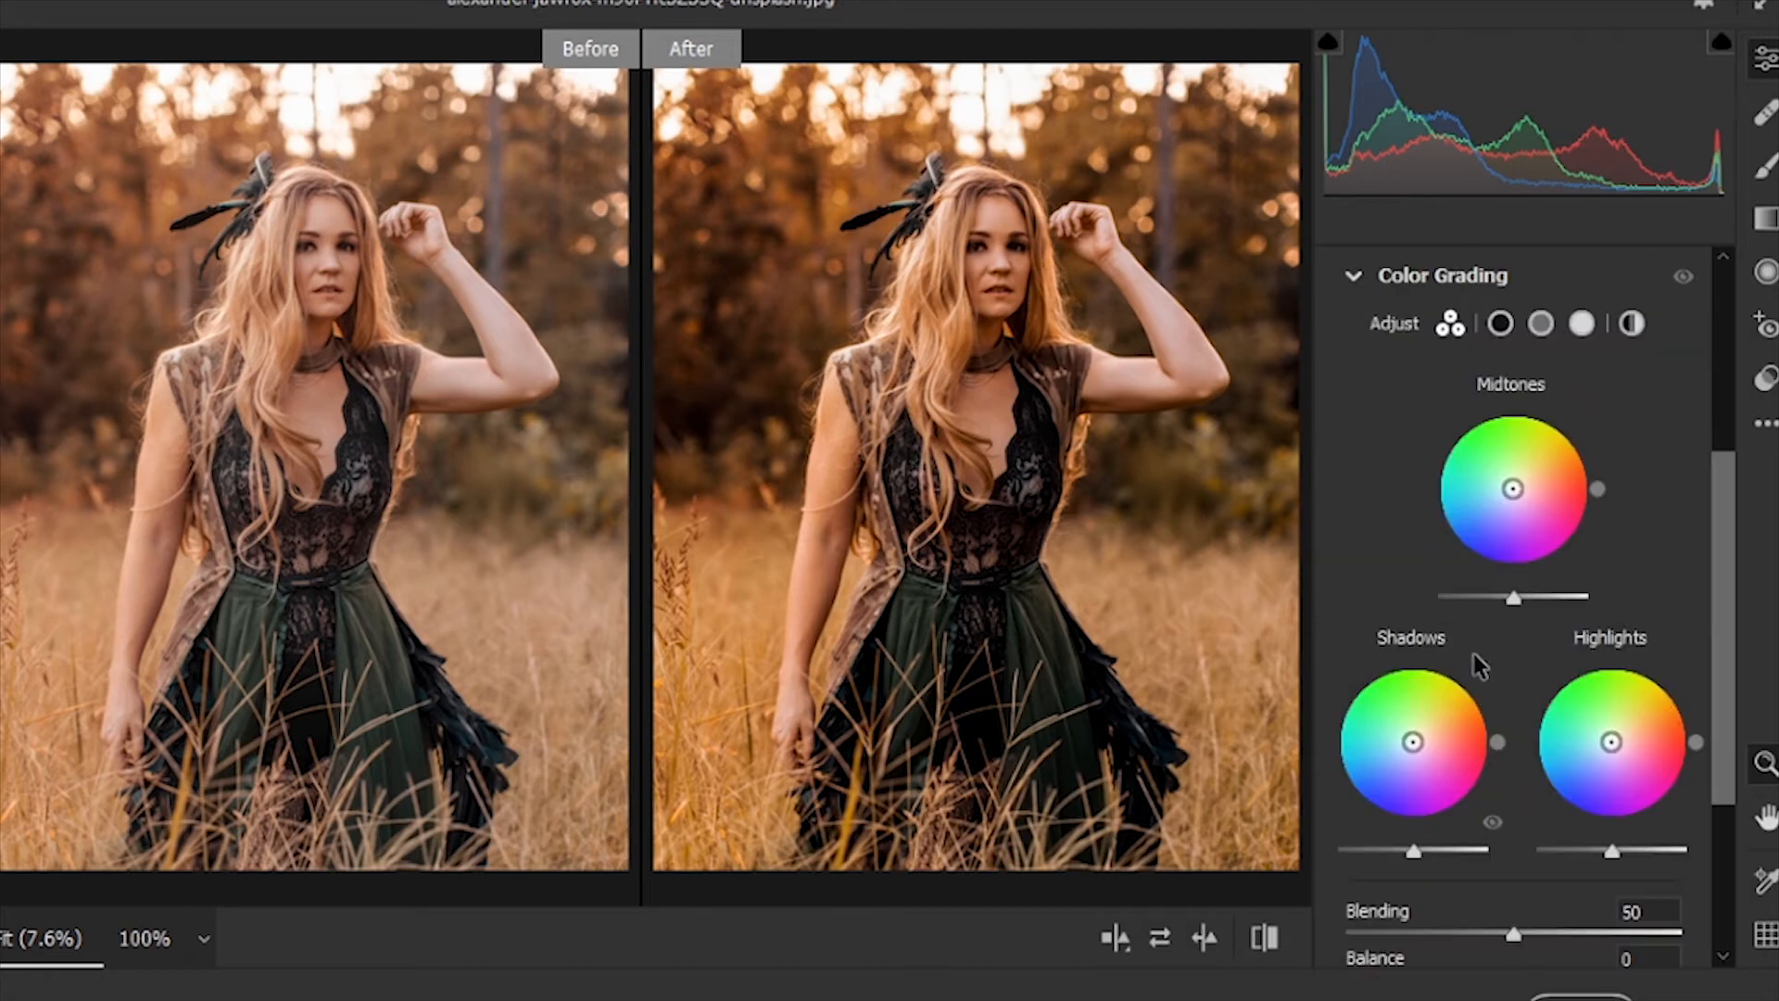
left_click_drag(1512, 489, 1521, 489)
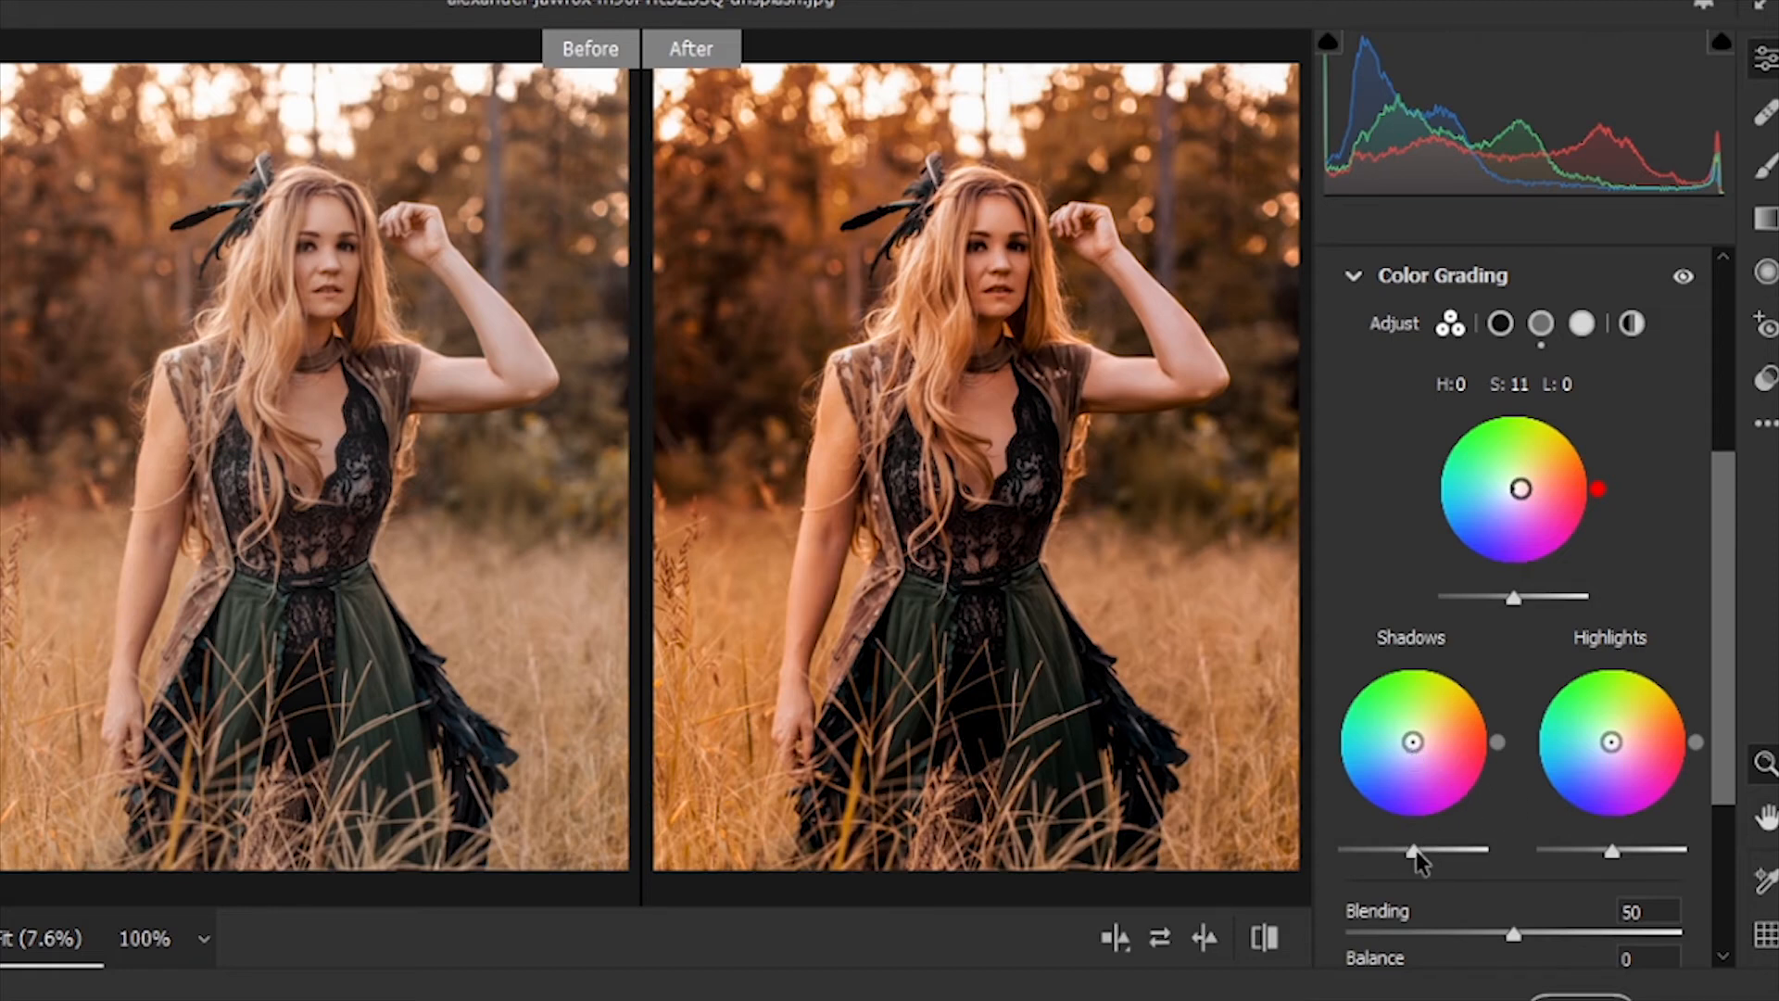
left_click_drag(1413, 851, 1392, 852)
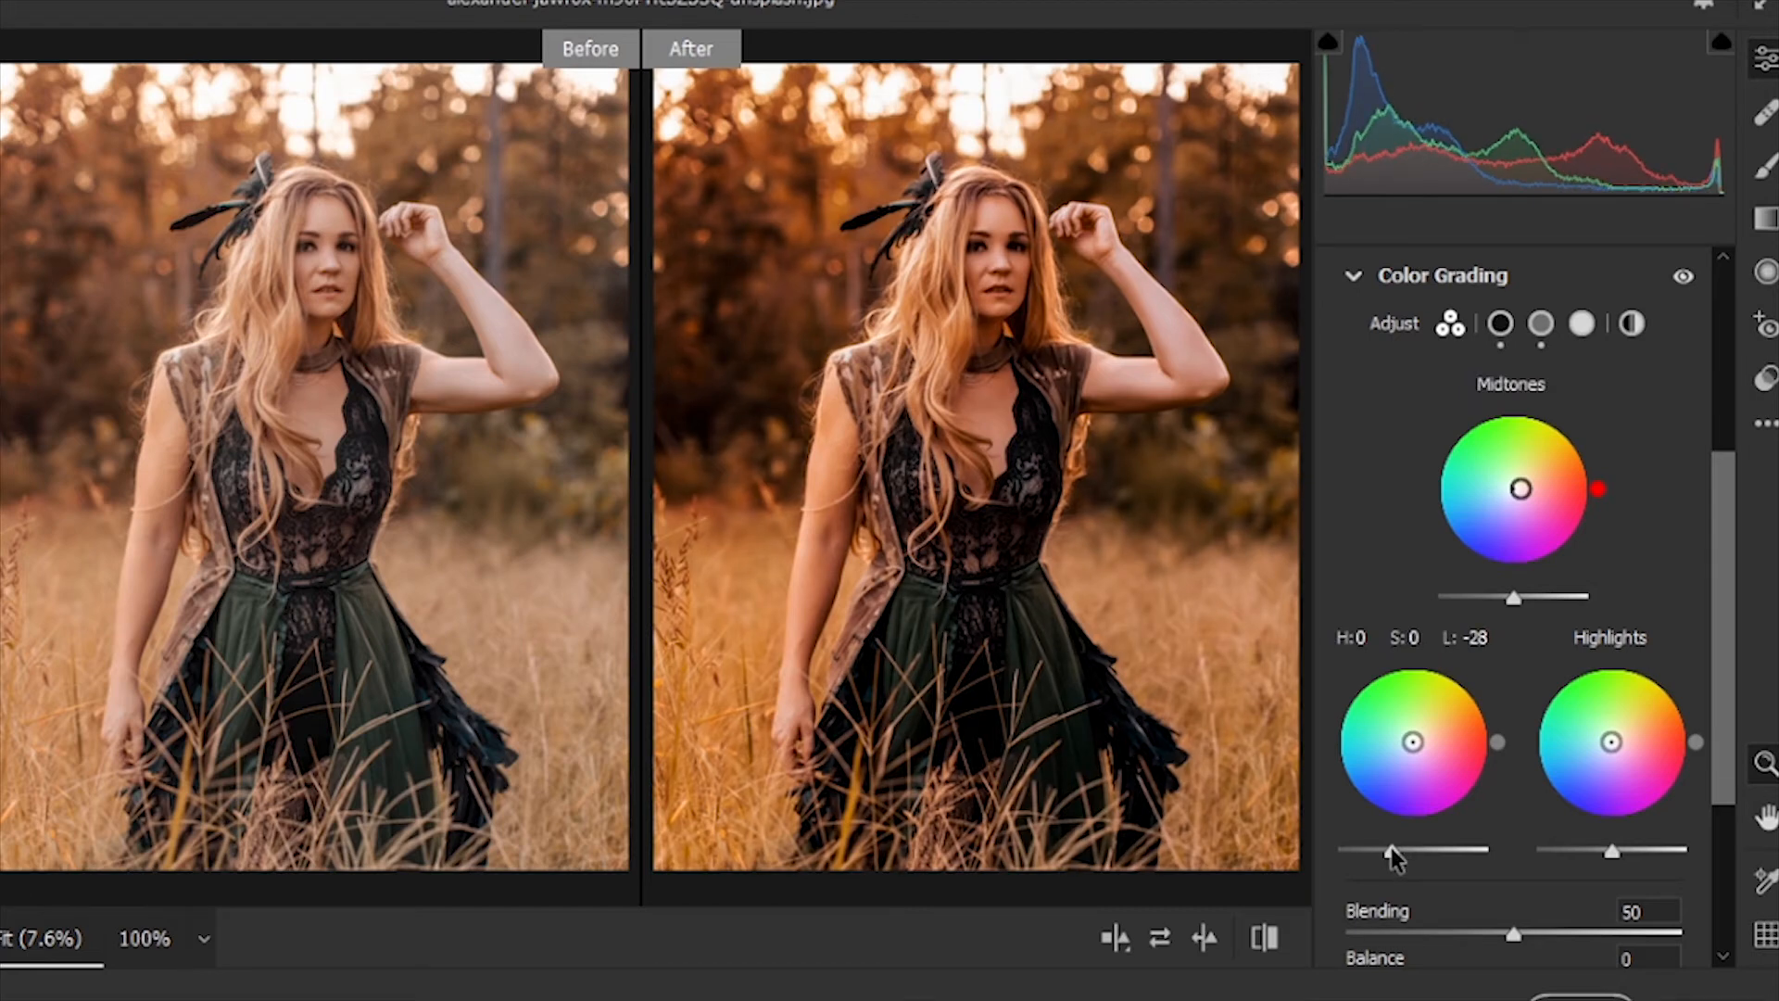
left_click_drag(1615, 854, 1597, 859)
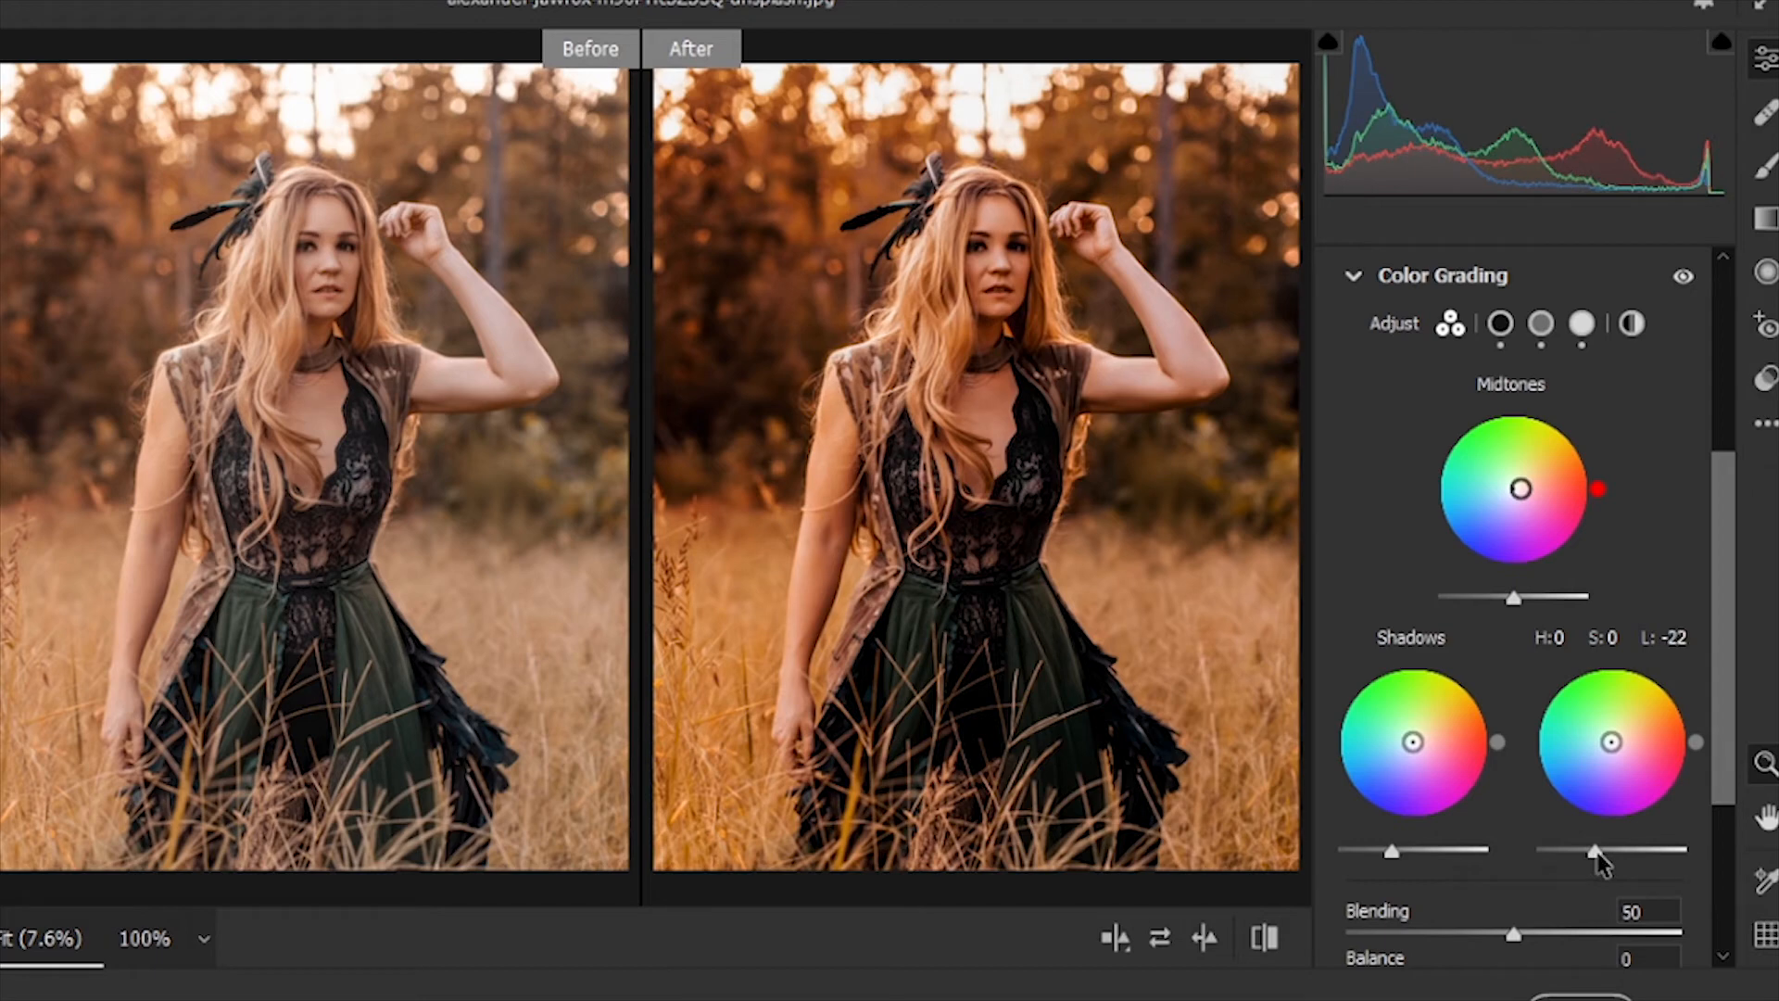
left_click(1354, 278)
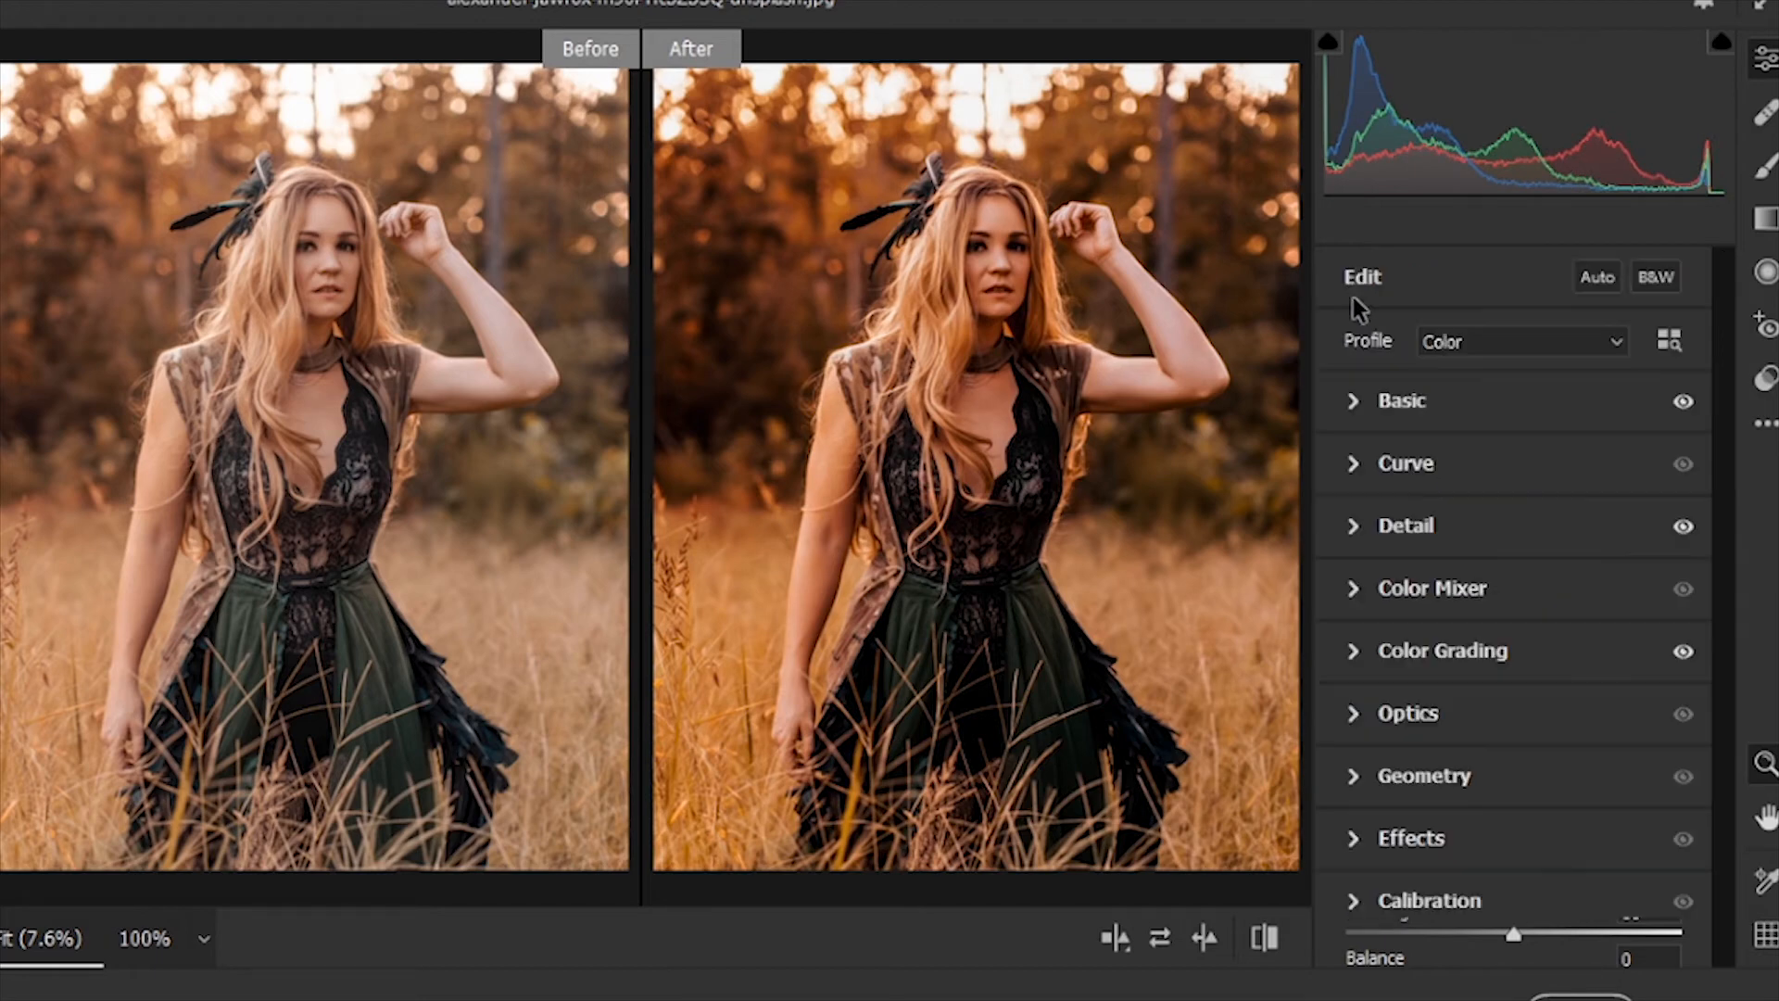
Switch the preview to Single View and inspect the woman's face at 33% zoom
left_click(1115, 938)
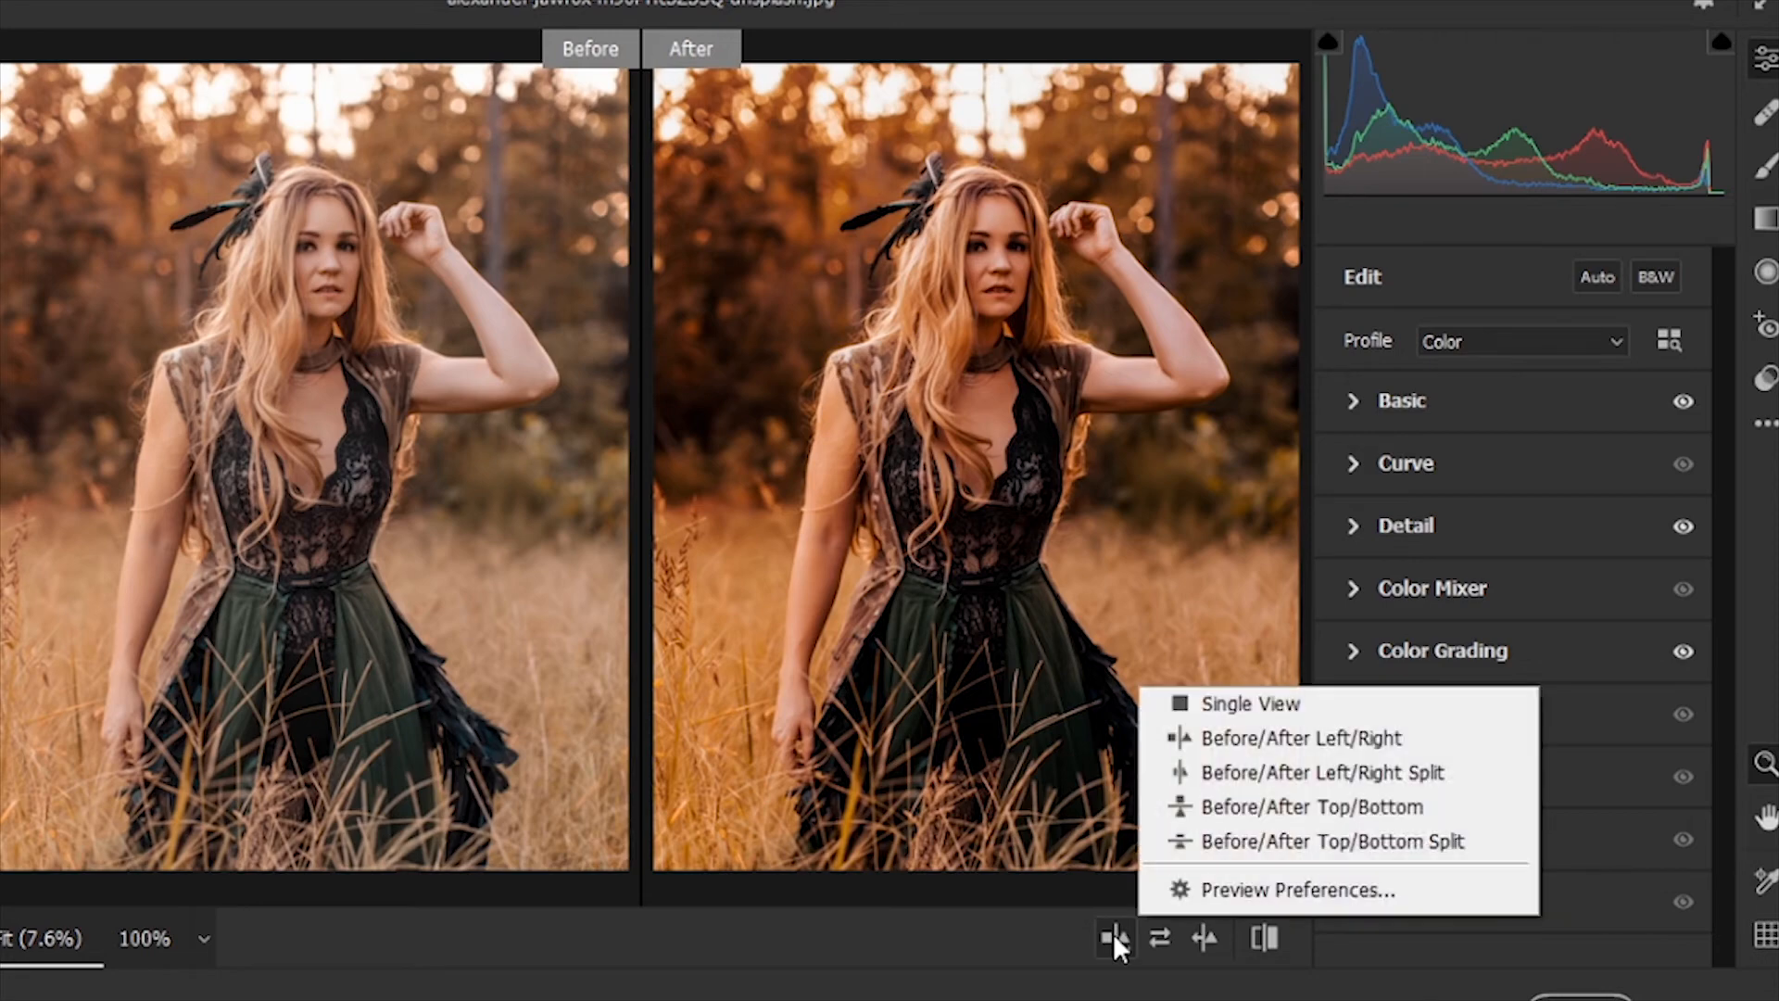
left_click(1214, 707)
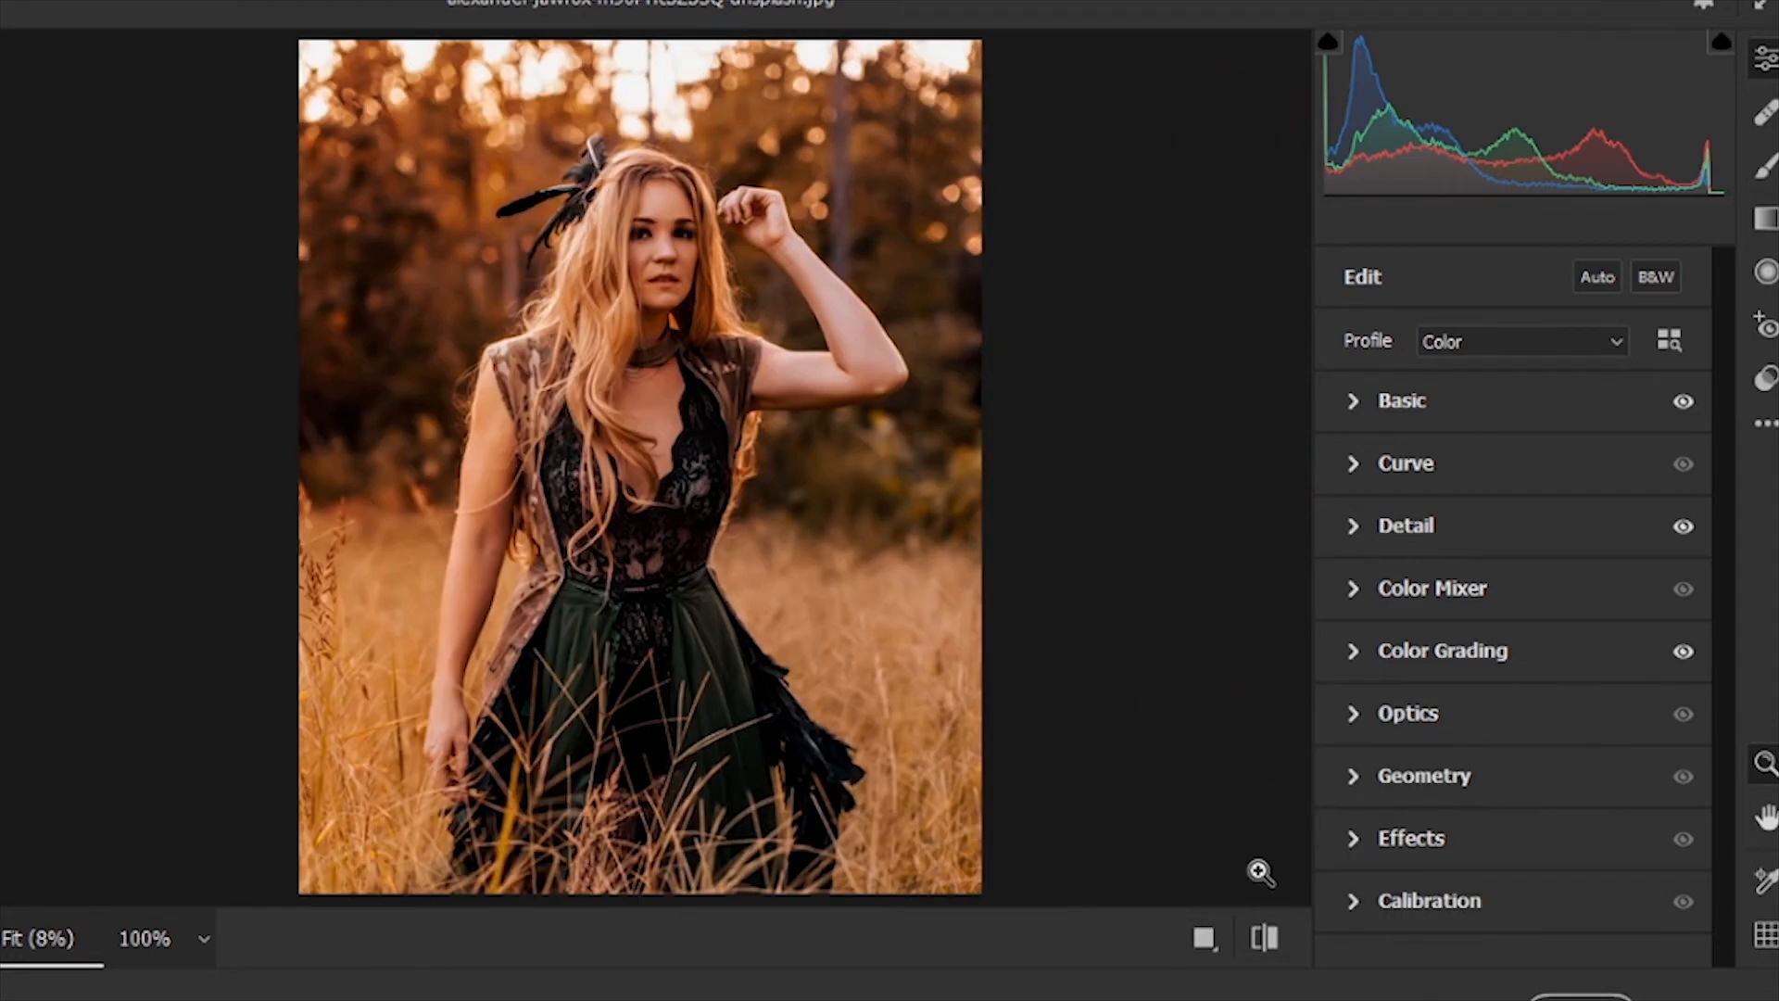
left_click(204, 939)
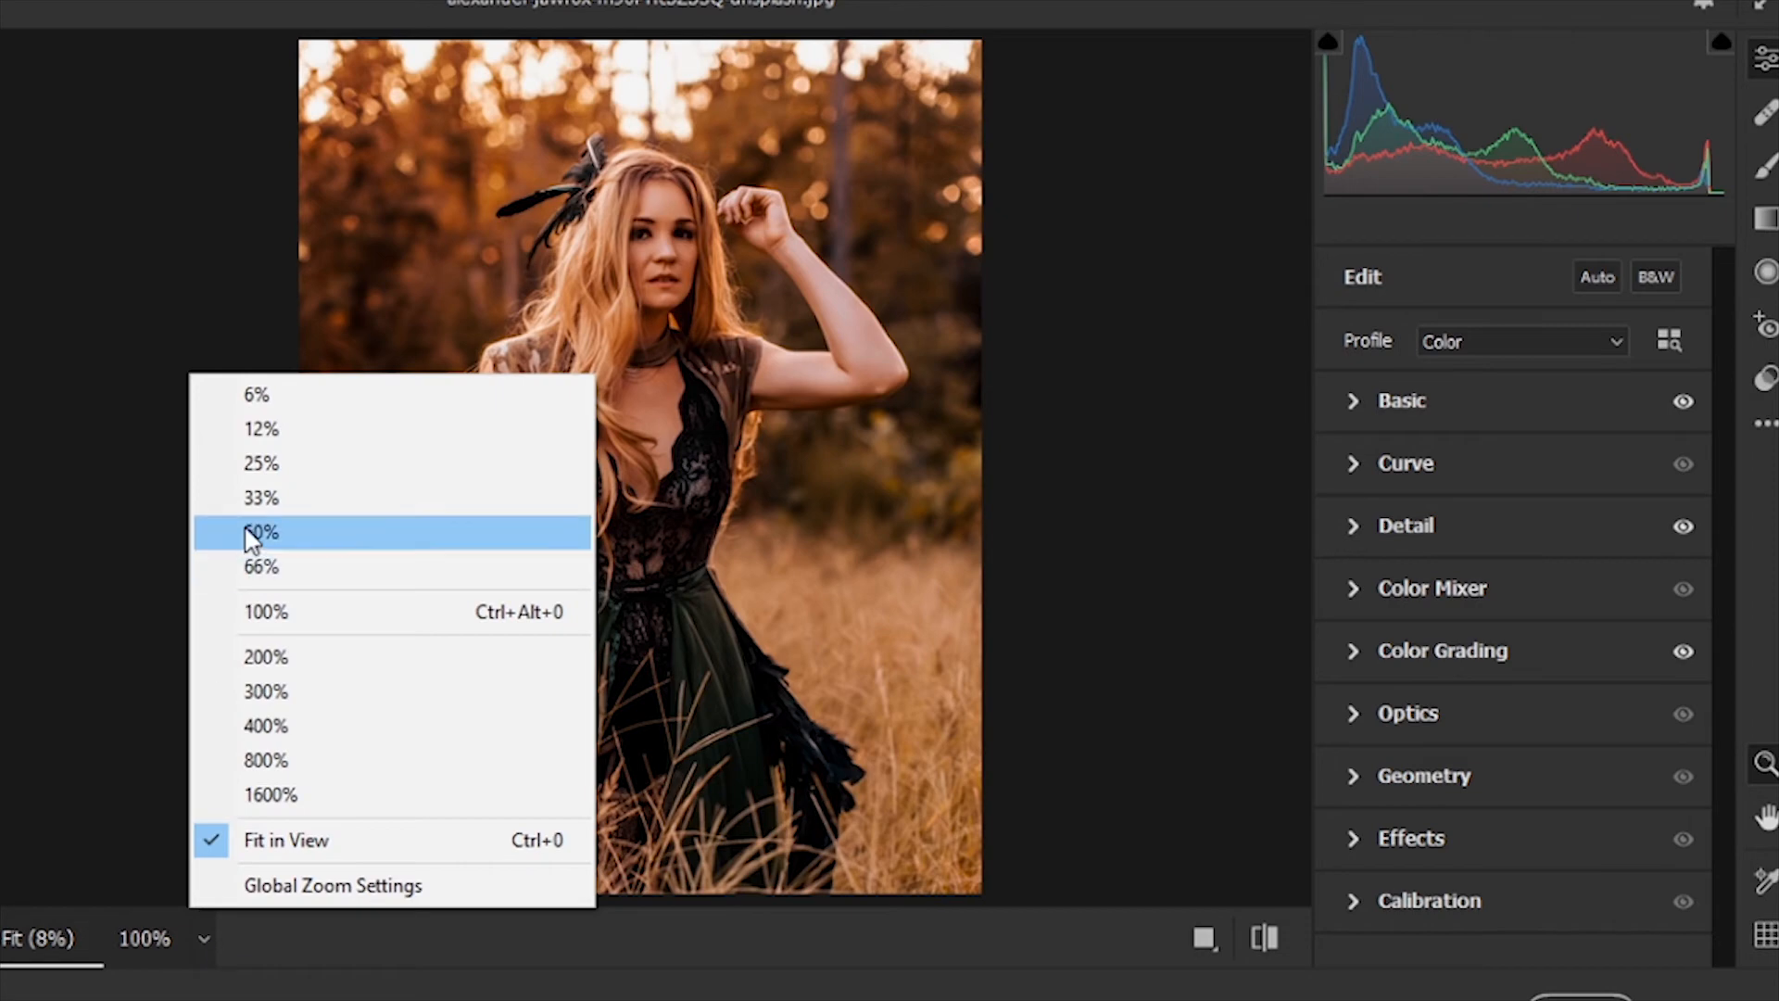
left_click(268, 500)
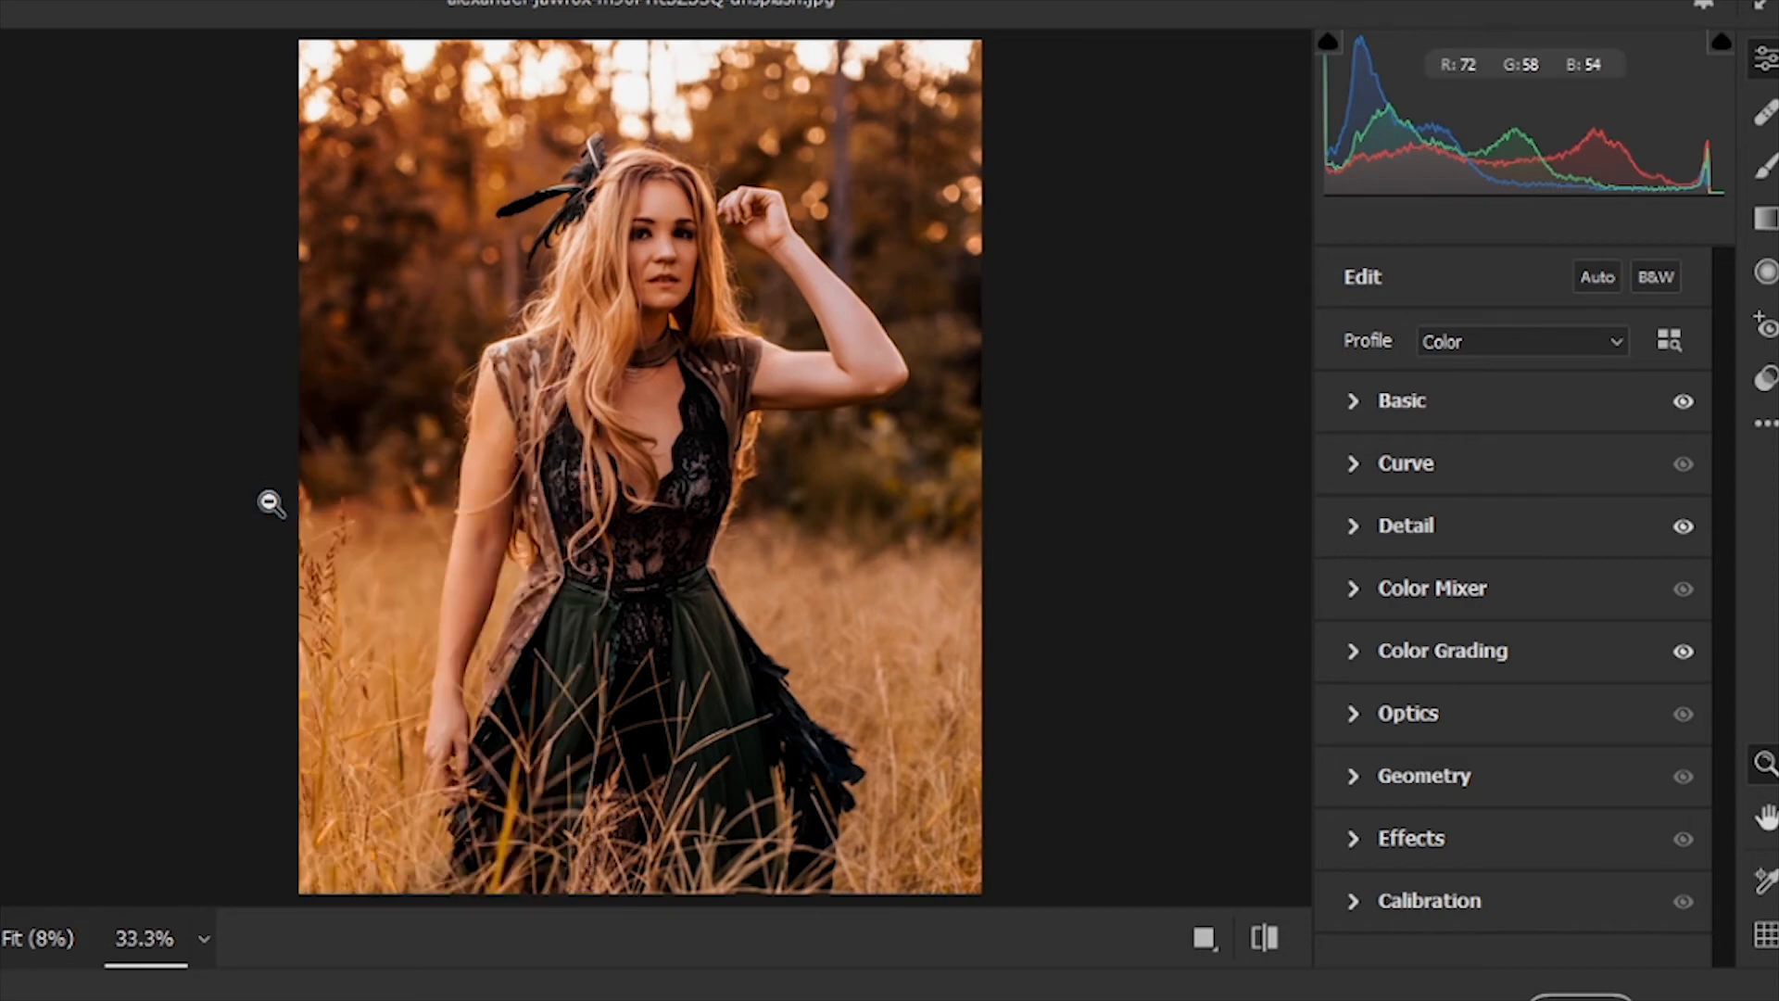
key("h")
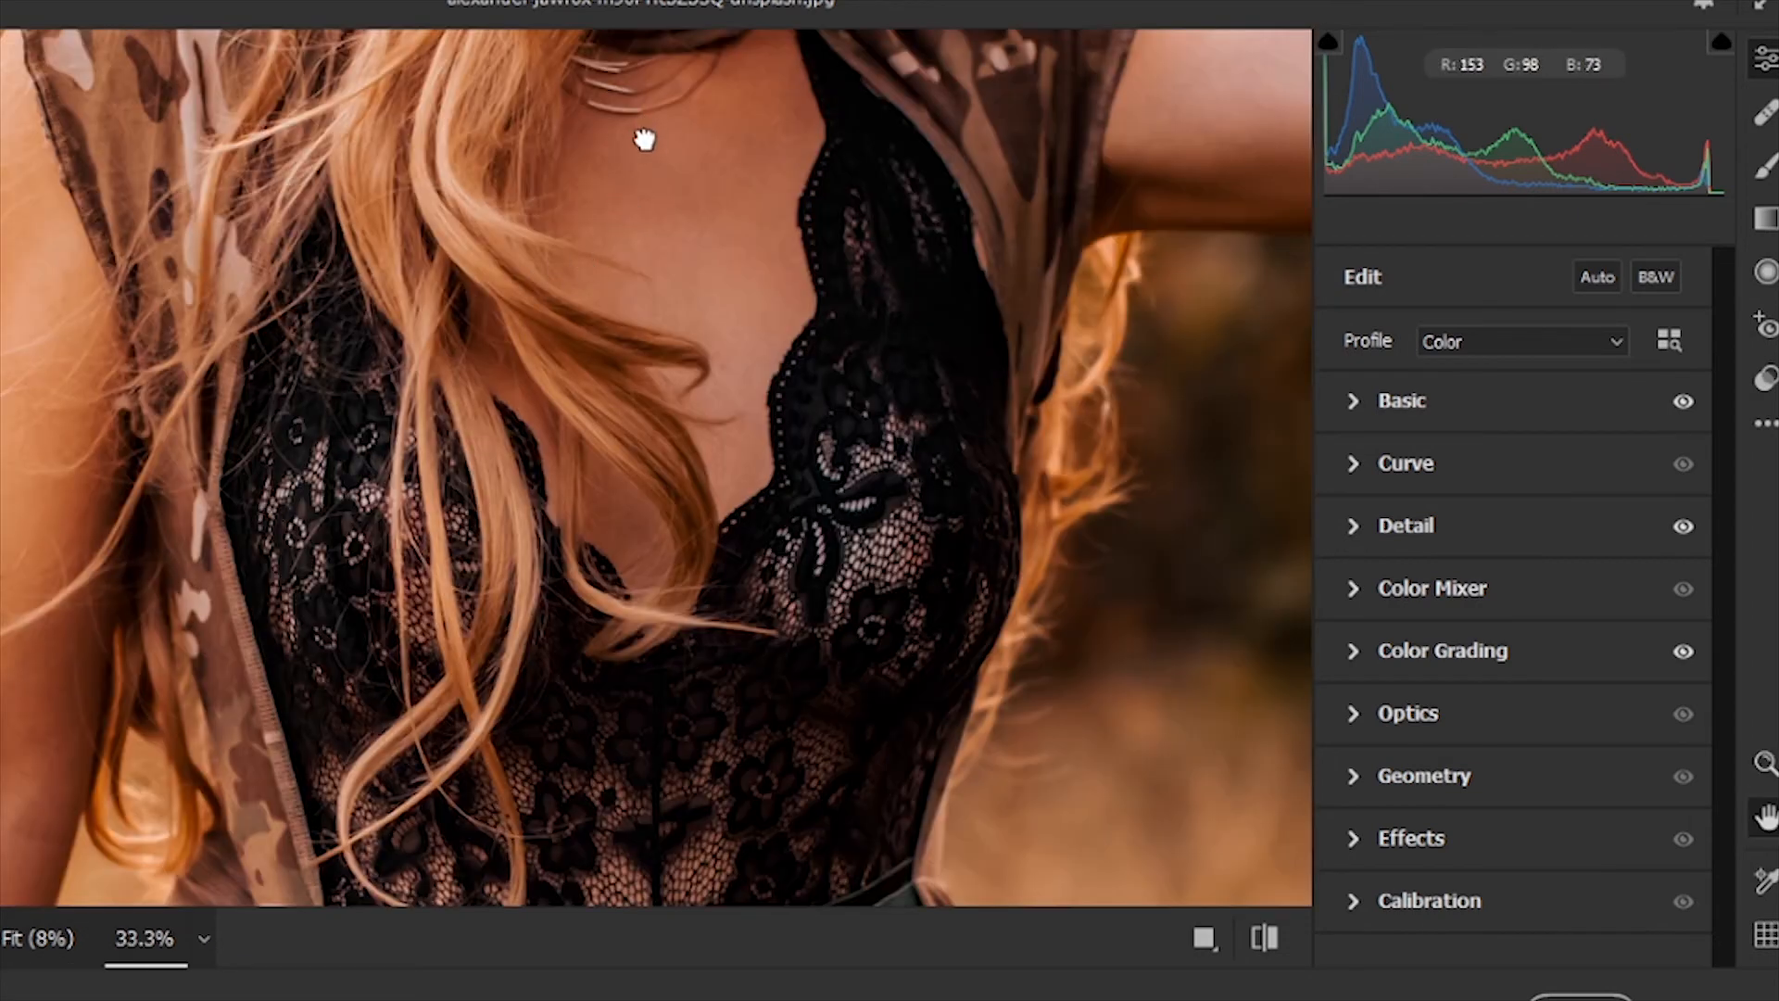
left_click_drag(643, 139, 732, 603)
left_click_drag(742, 460, 683, 727)
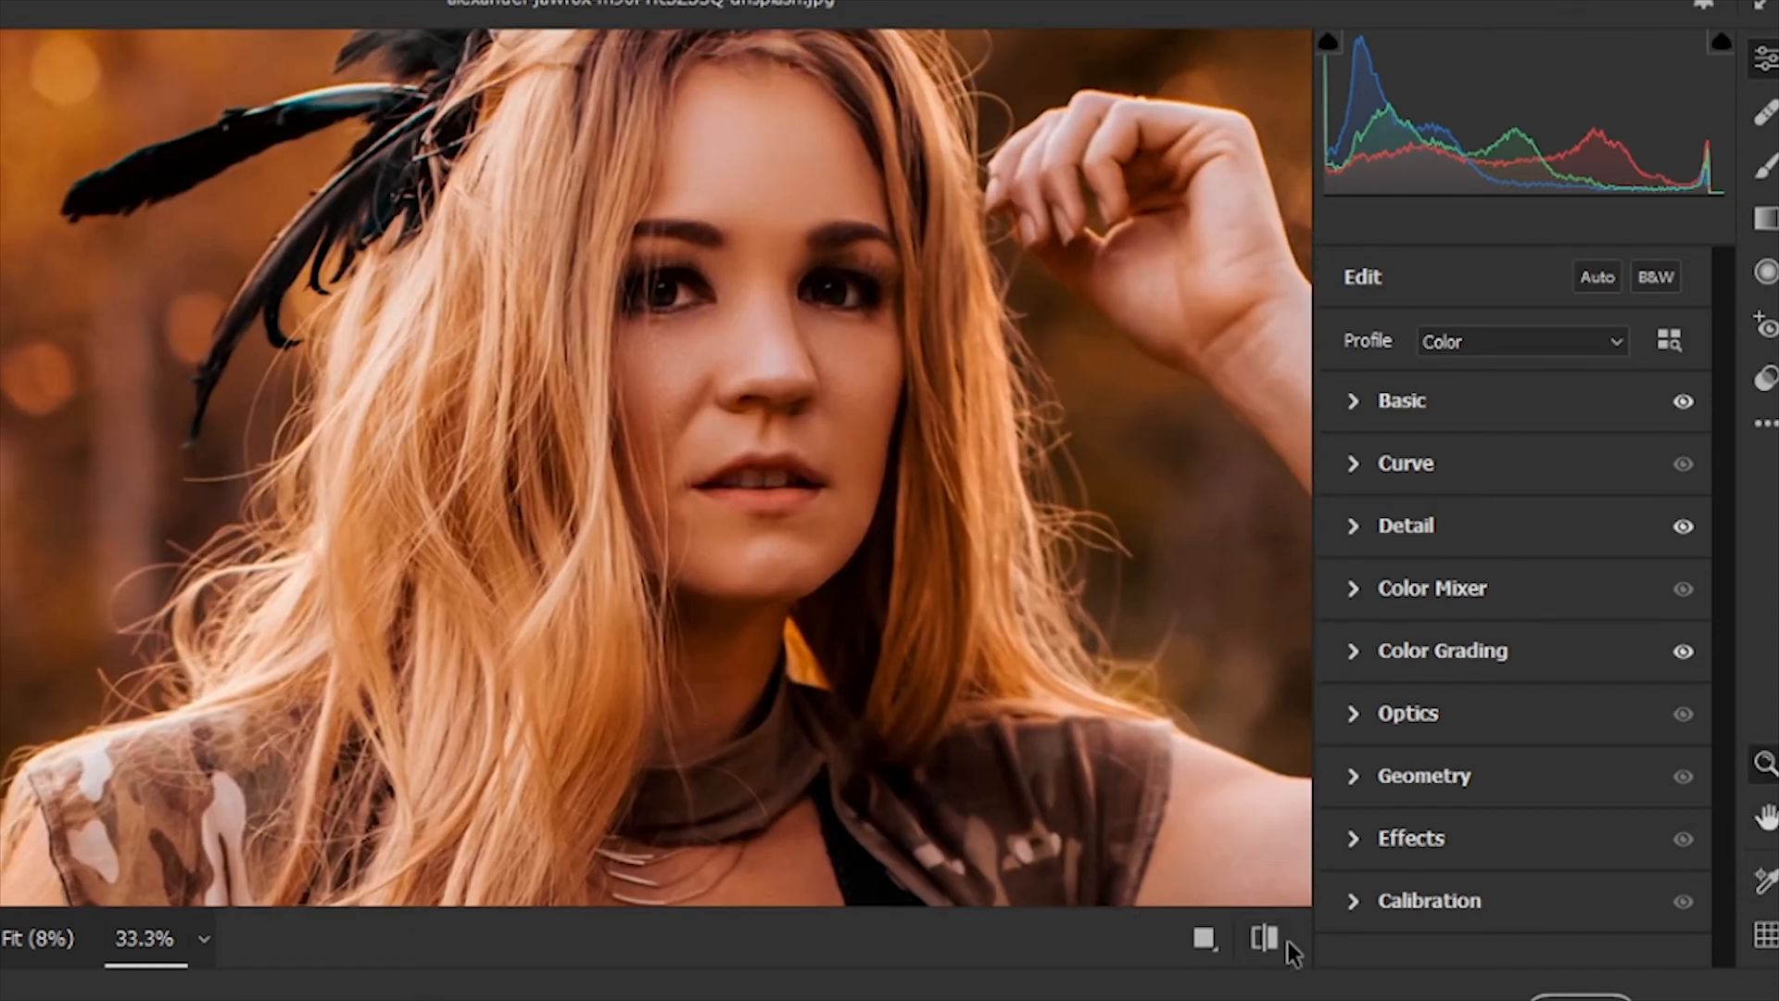
Compare the face with the default and the edited settings, and apply the Camera Raw filter
left_click(1268, 941)
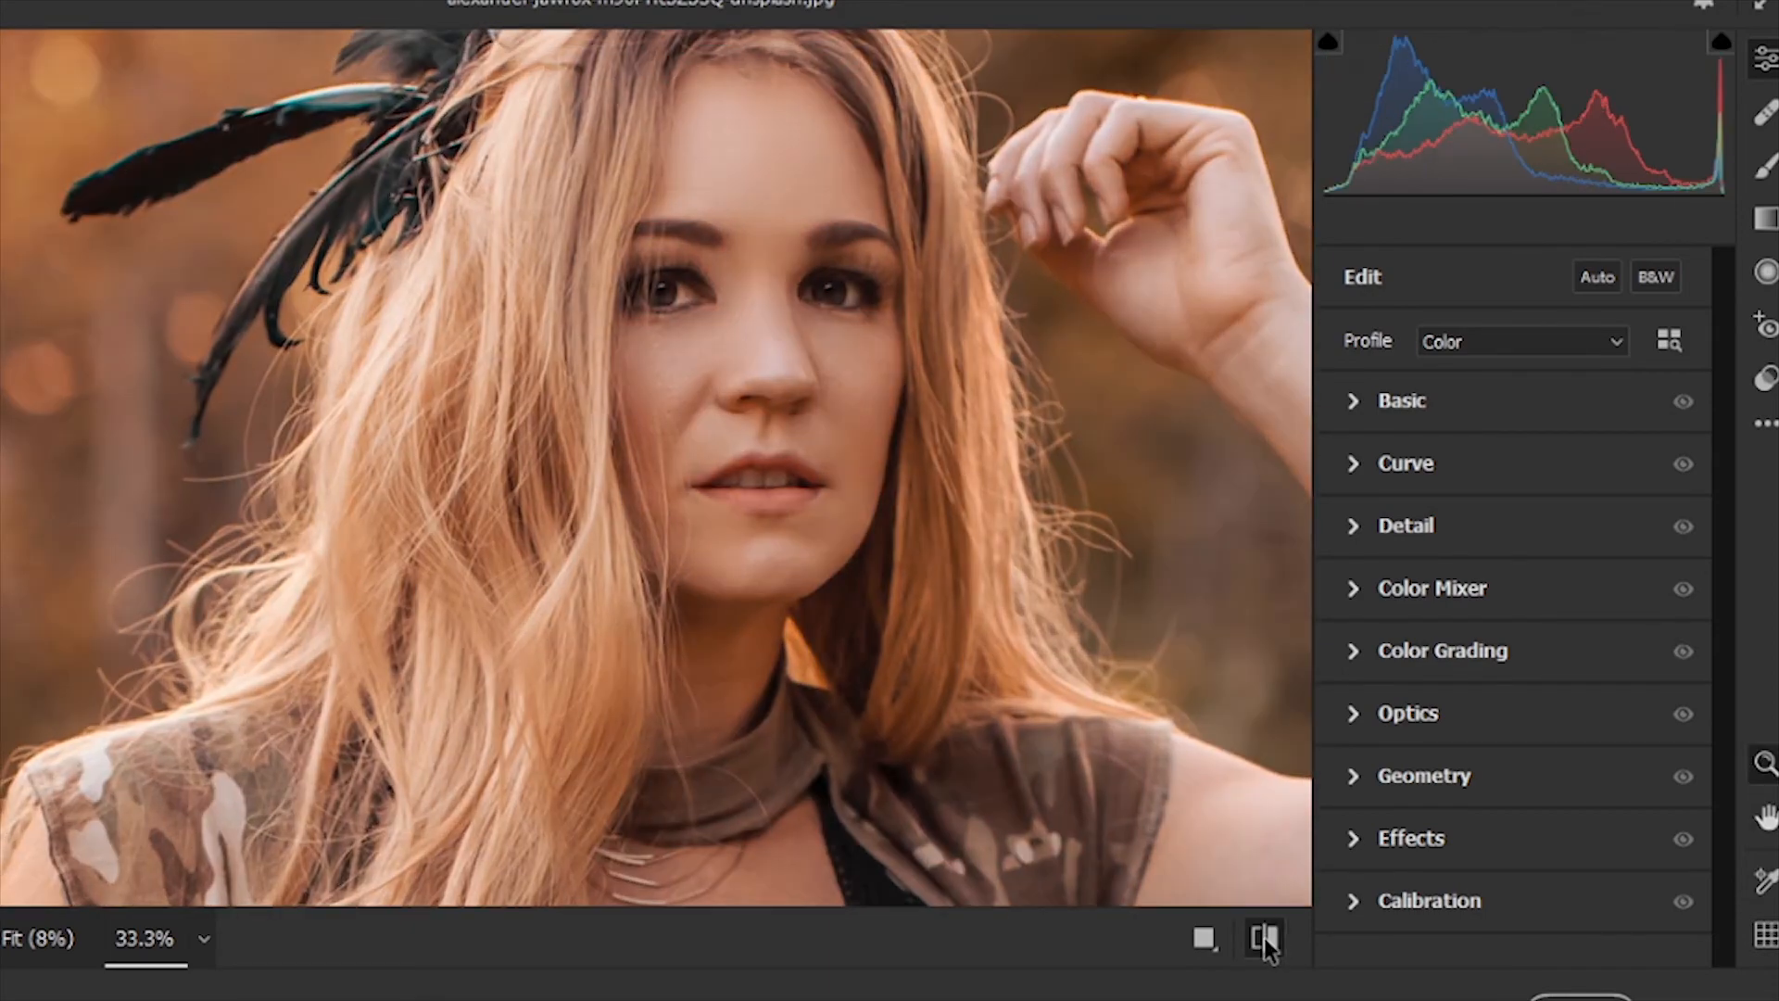
left_click(1268, 941)
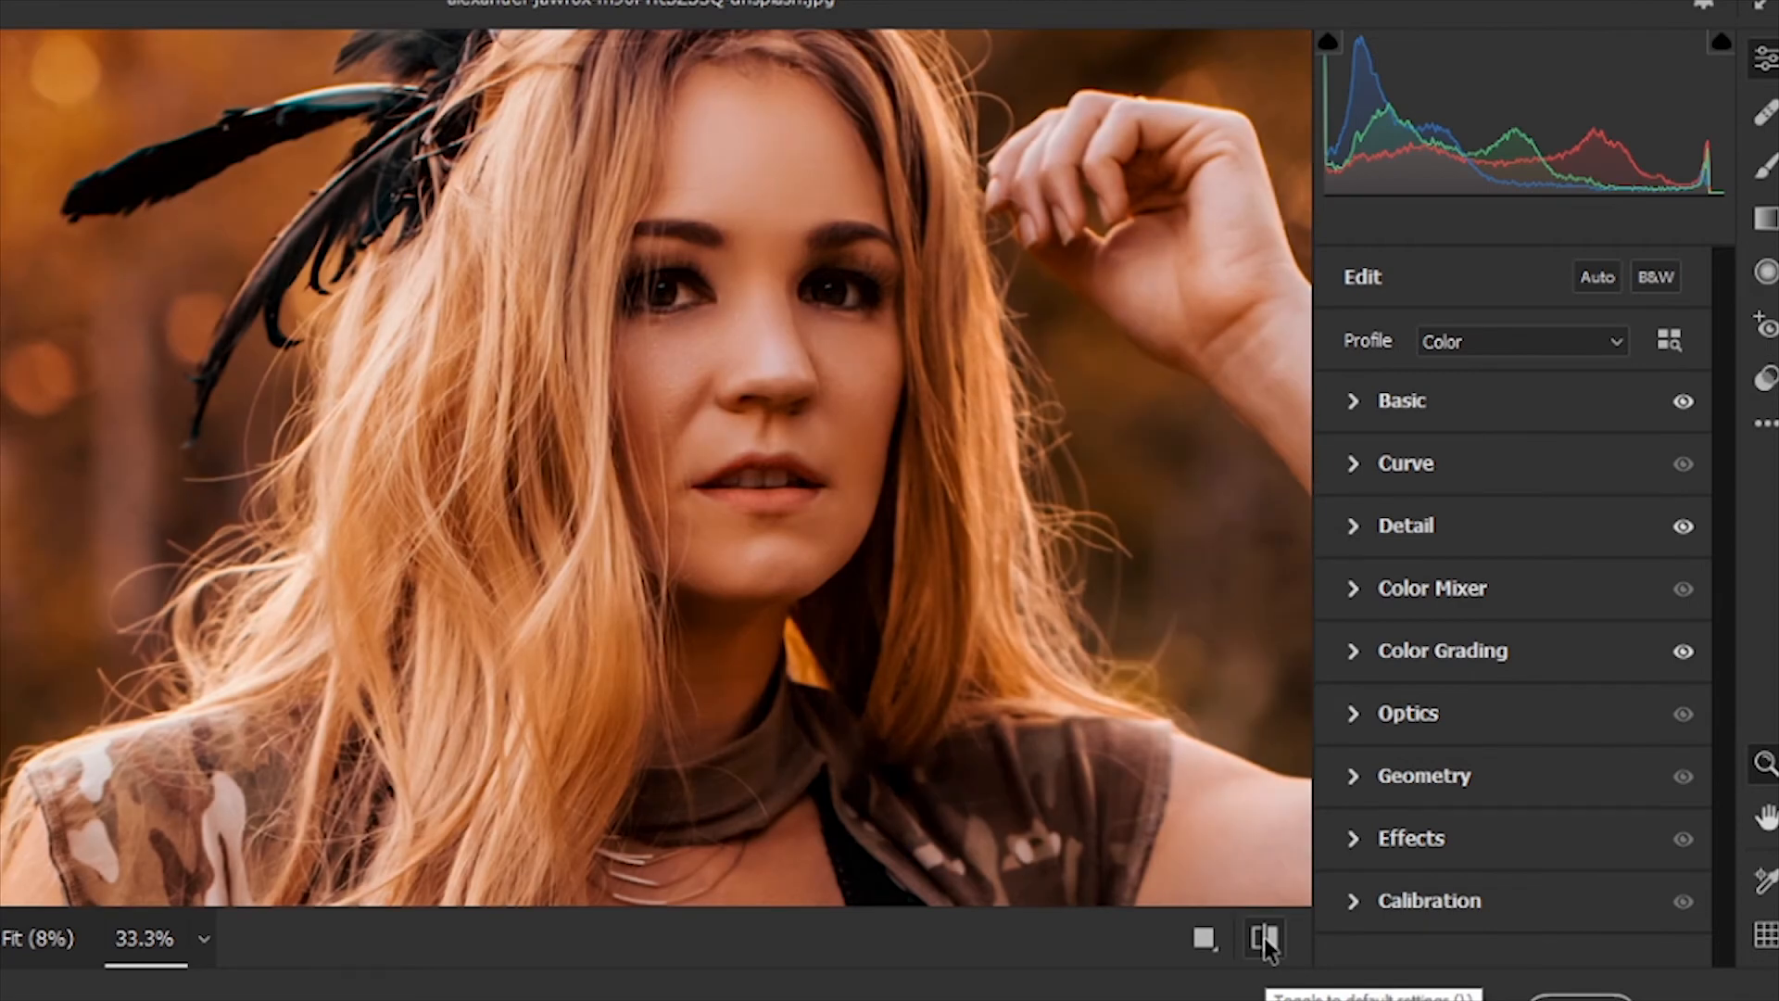
key("h")
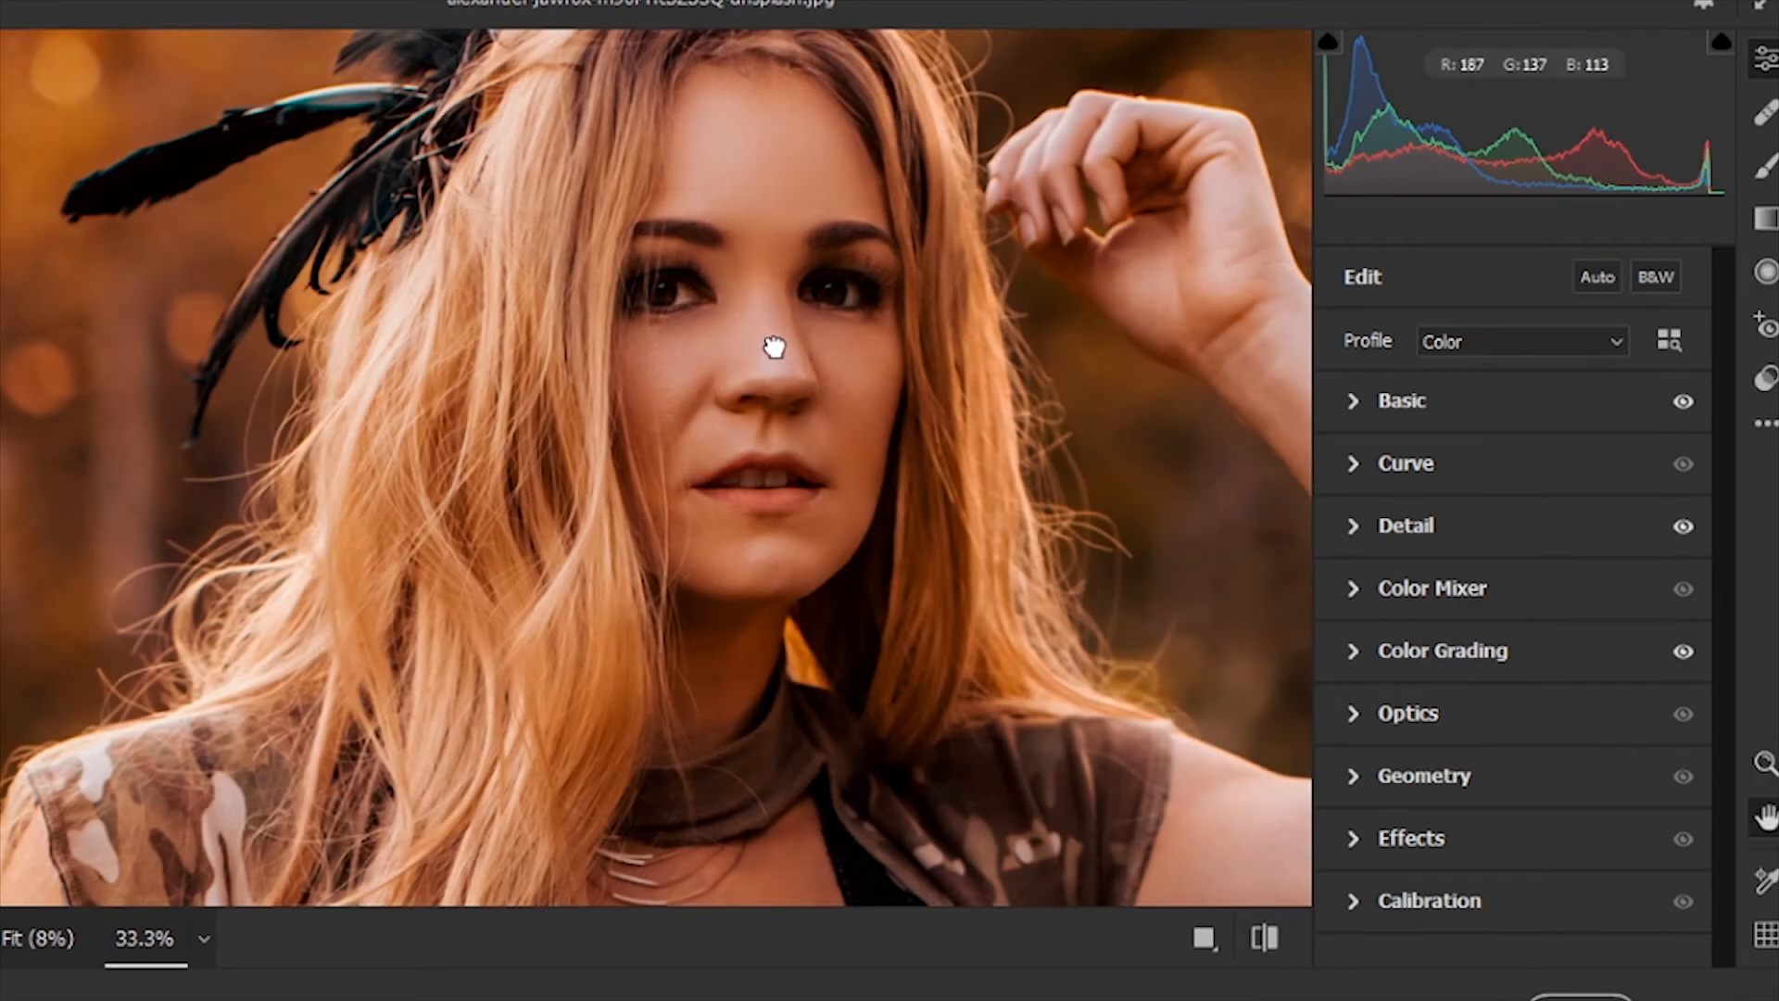
left_click_drag(774, 348, 749, 513)
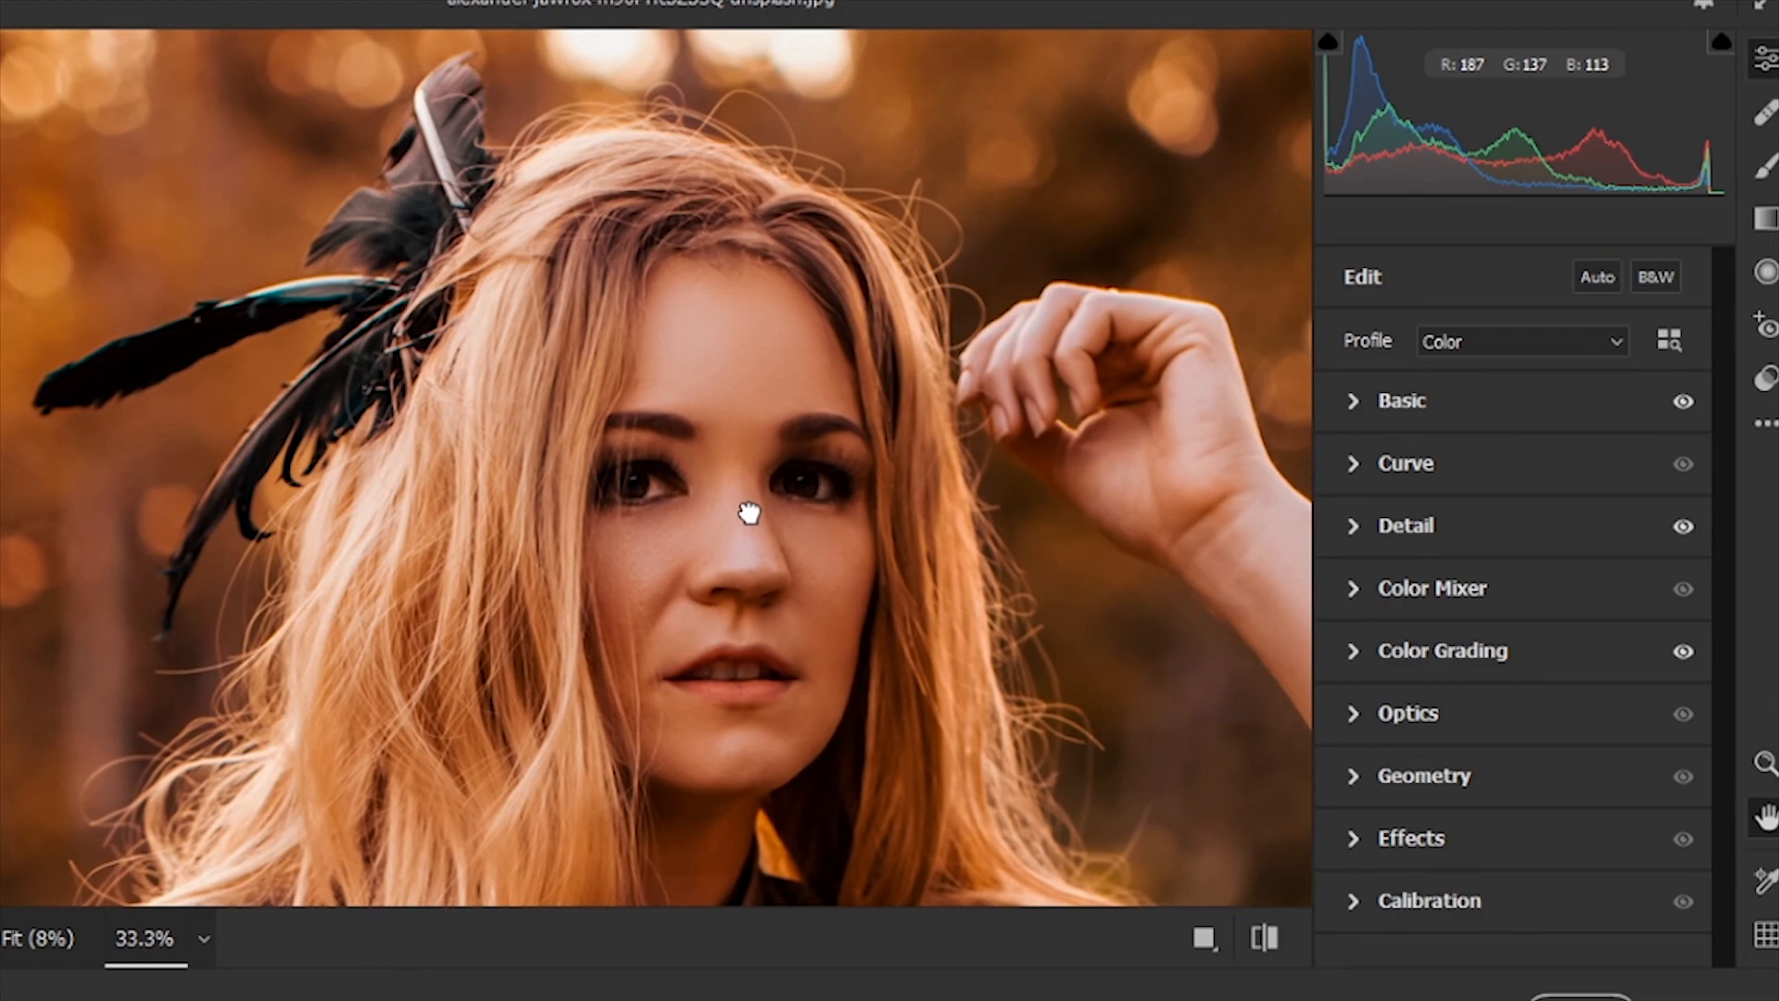
key("z")
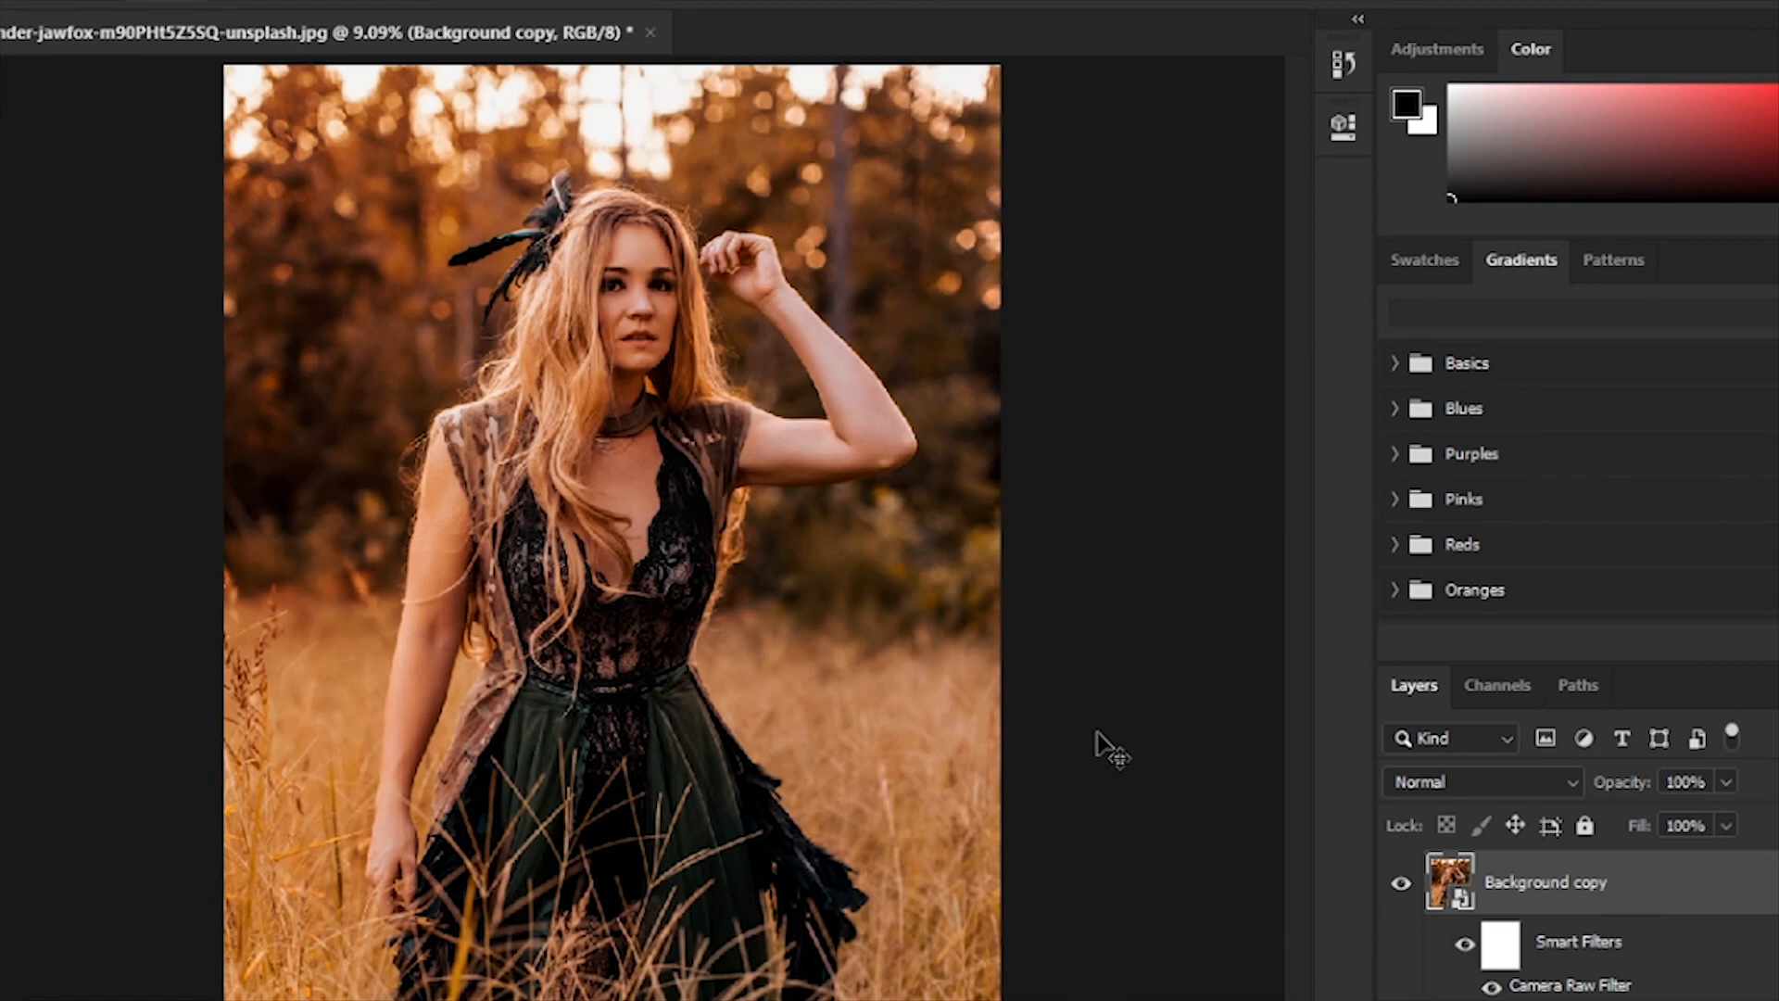
Toggle the visibility of the Background copy layer to compare the edited photo with the original
left_click(1401, 885)
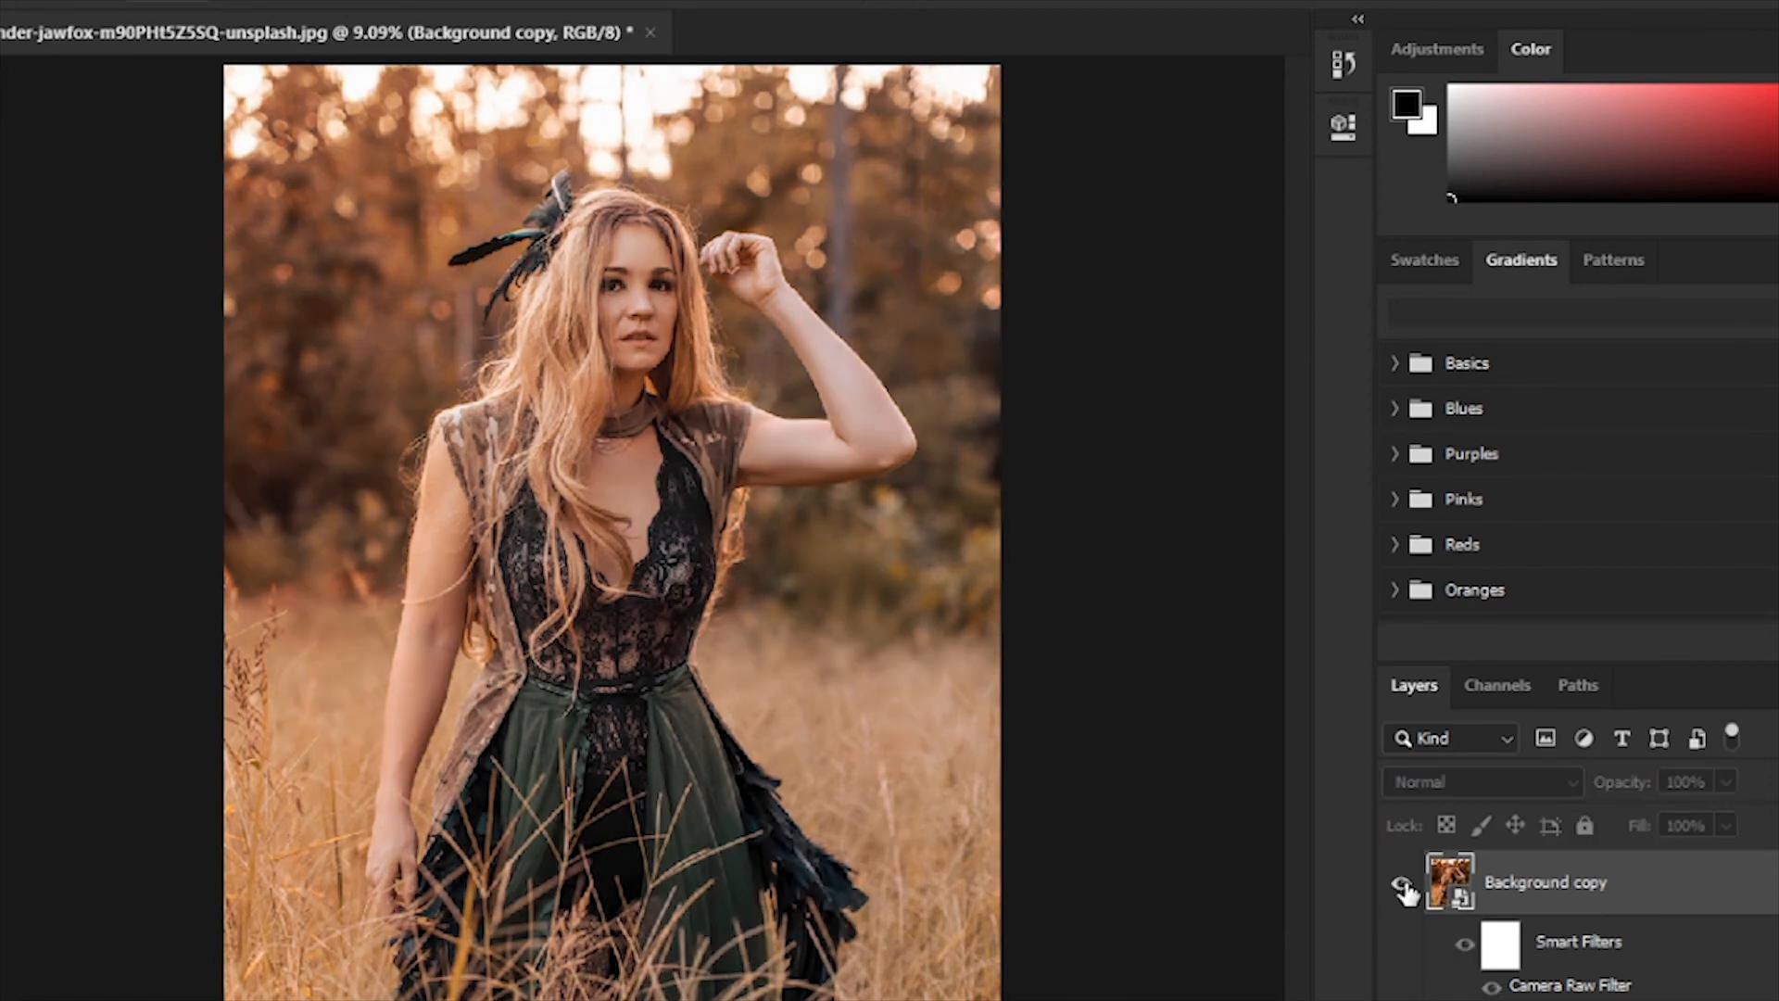
left_click(1401, 885)
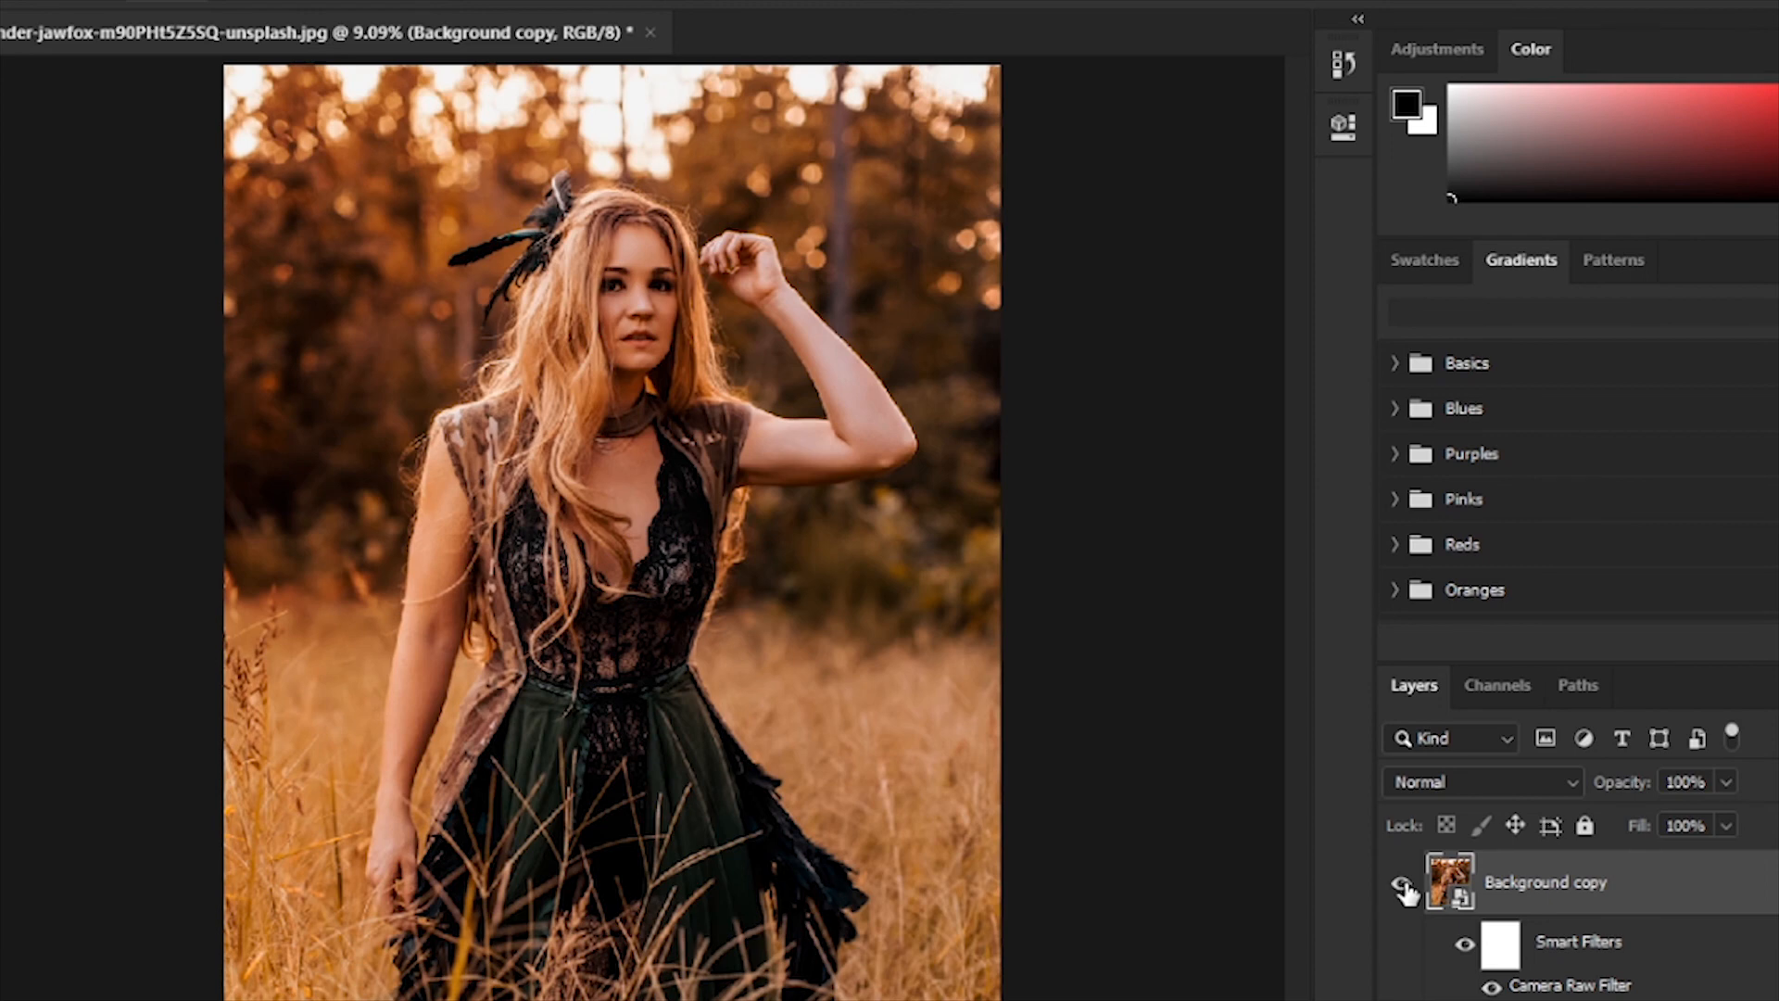
left_click(1401, 885)
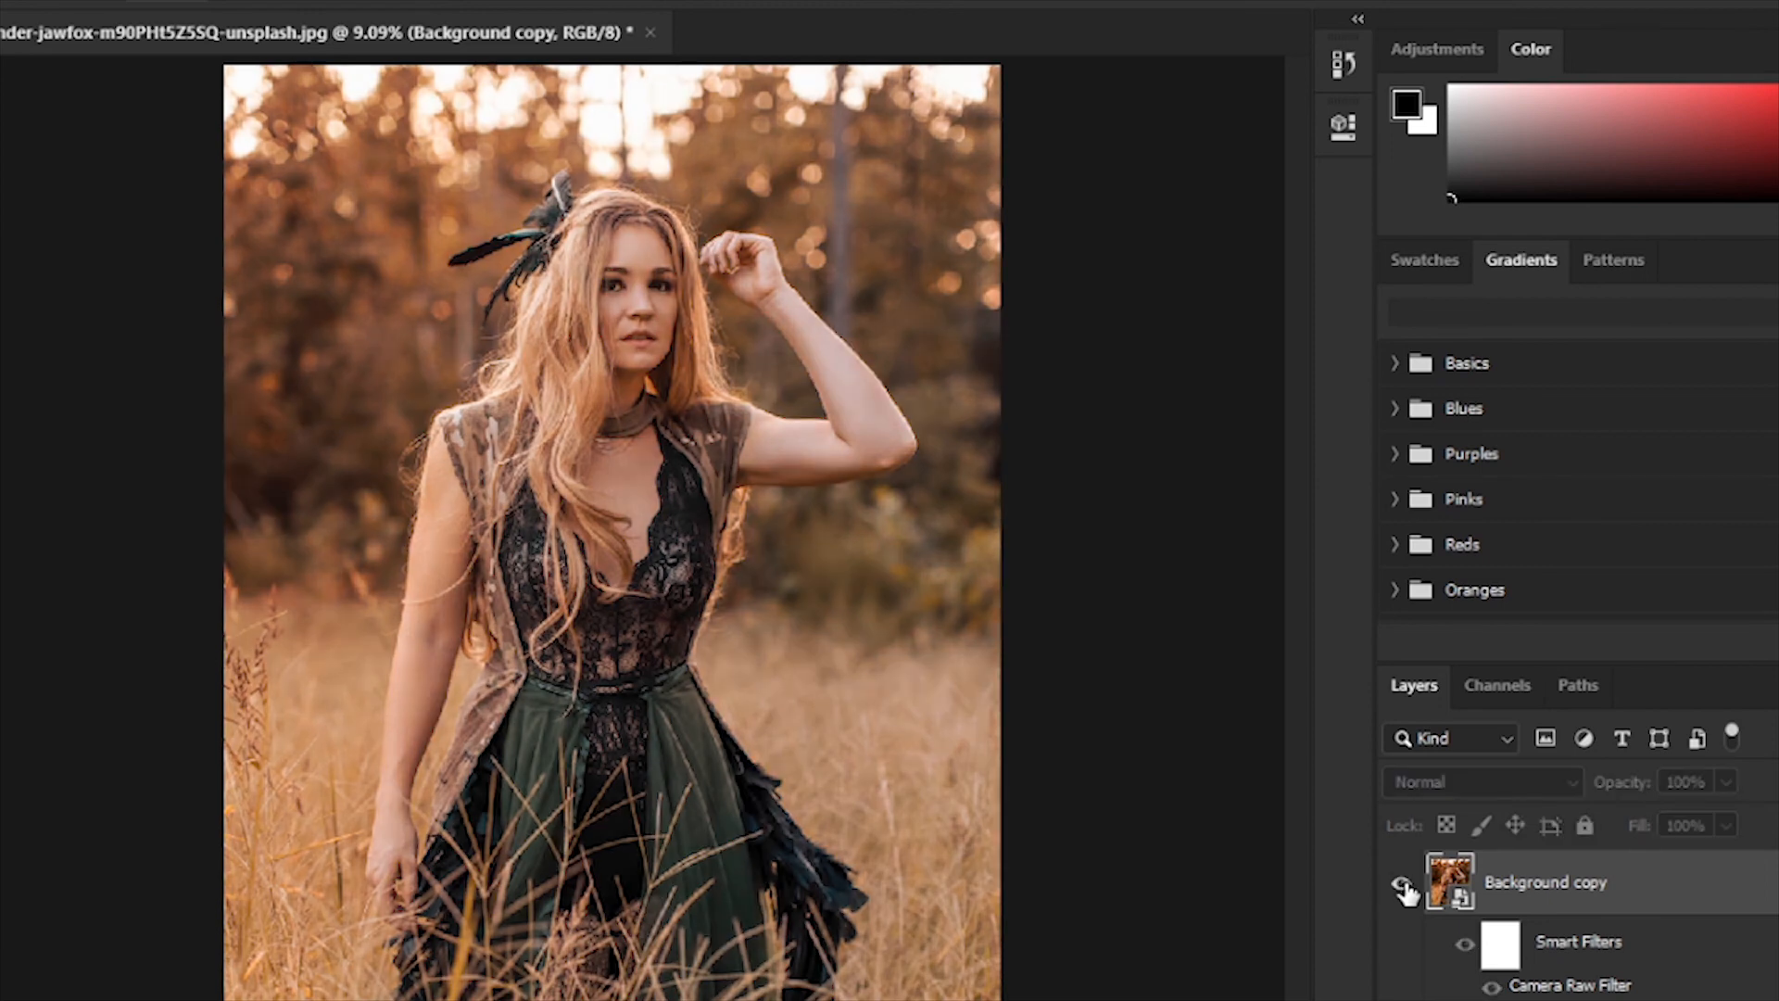
left_click(1401, 885)
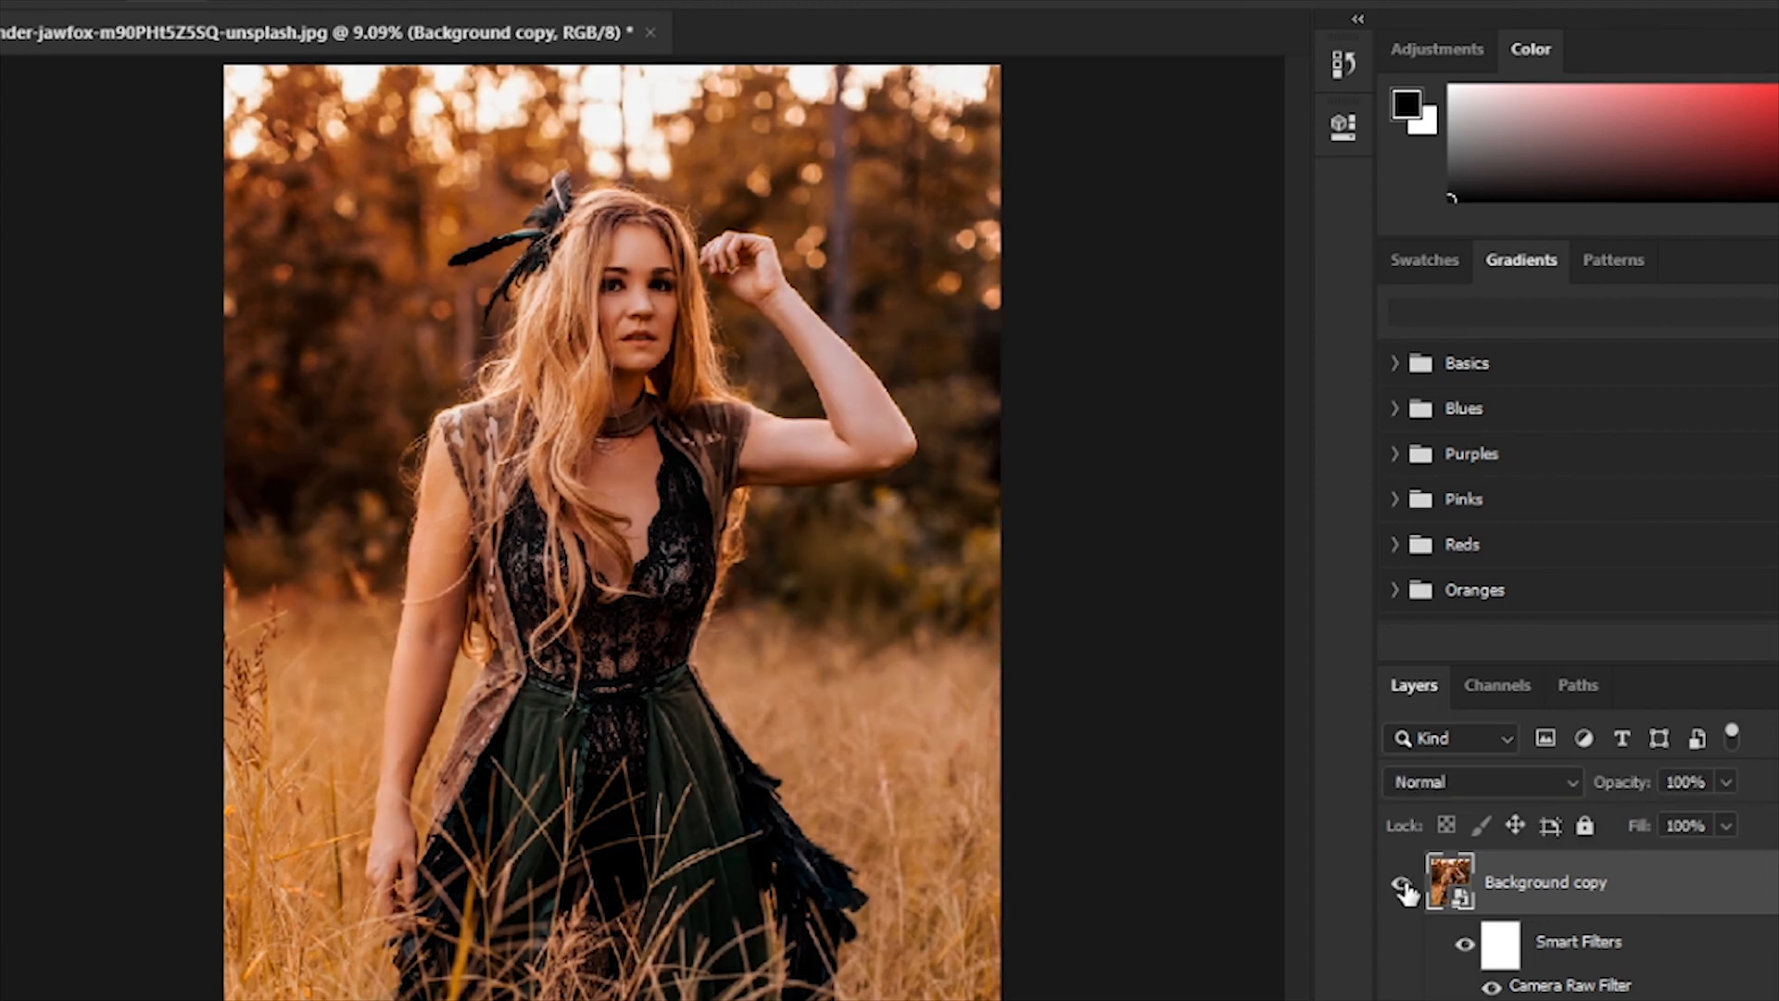